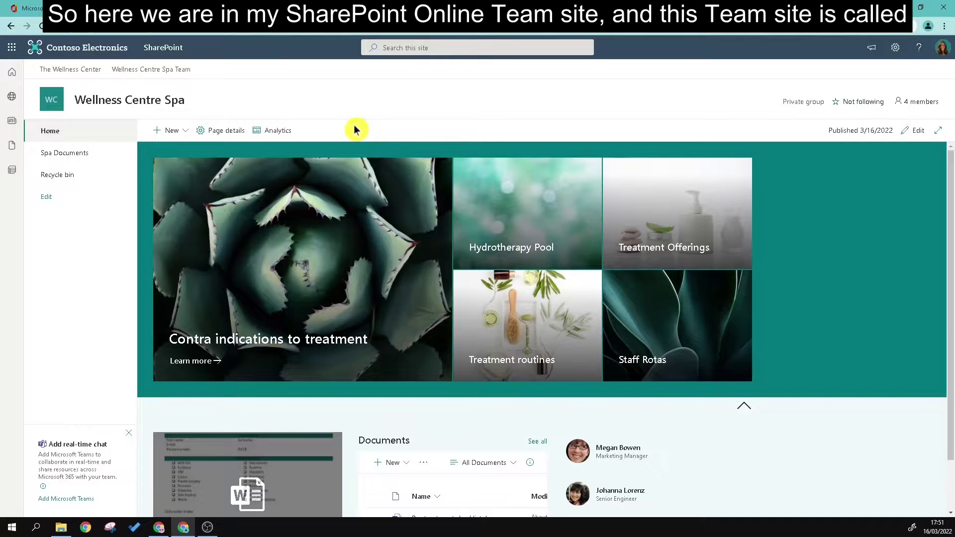
Open the Spa Documents library of the Wellness Centre Spa site and create a new Word document in it
{"action": "mouse_move", "coordinate": [157, 113]}
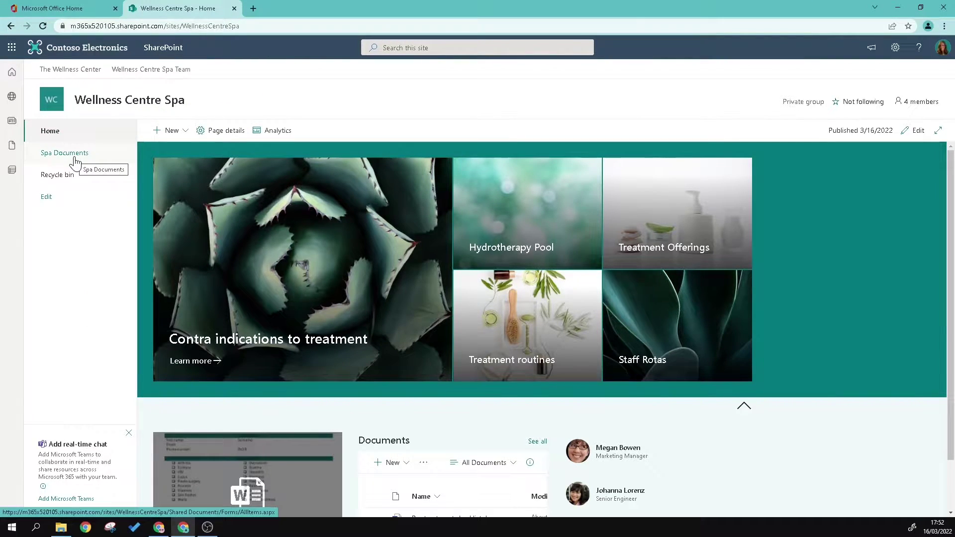
{"action": "left_click", "coordinate": [74, 160]}
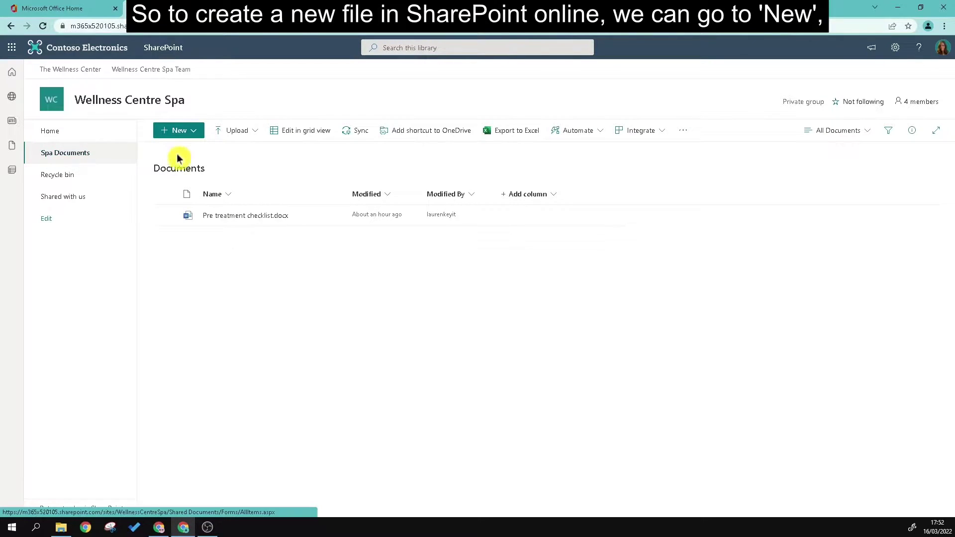
{"action": "left_click", "coordinate": [185, 134]}
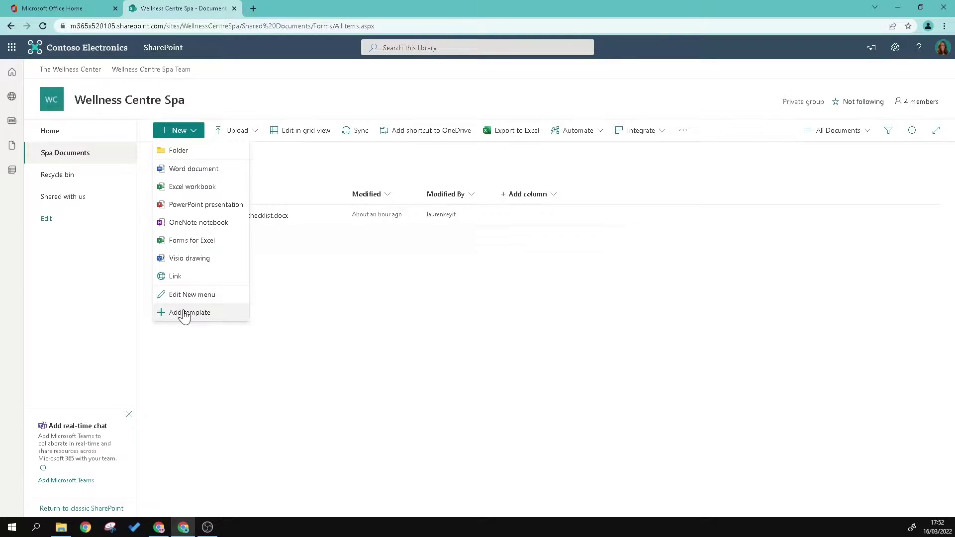
{"action": "left_click", "coordinate": [278, 301]}
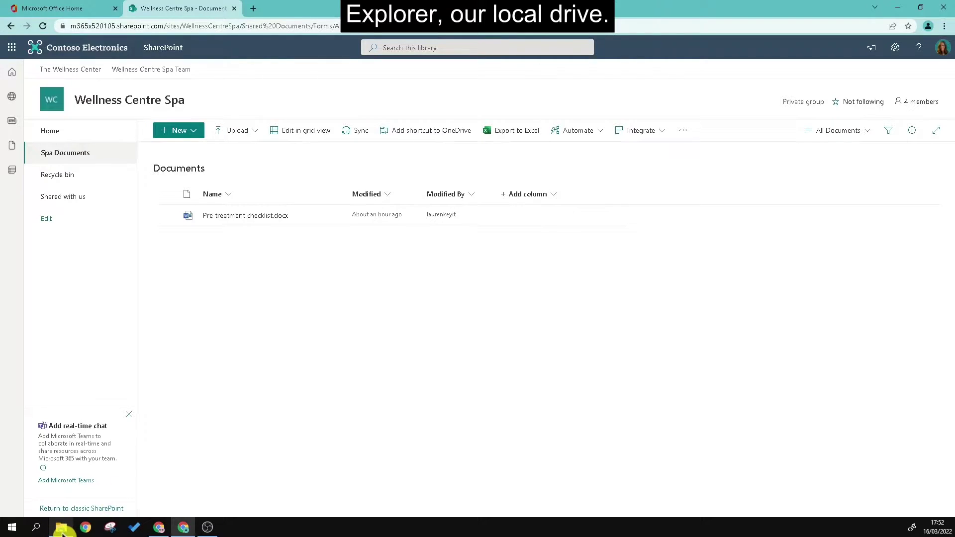
{"action": "mouse_move", "coordinate": [62, 530]}
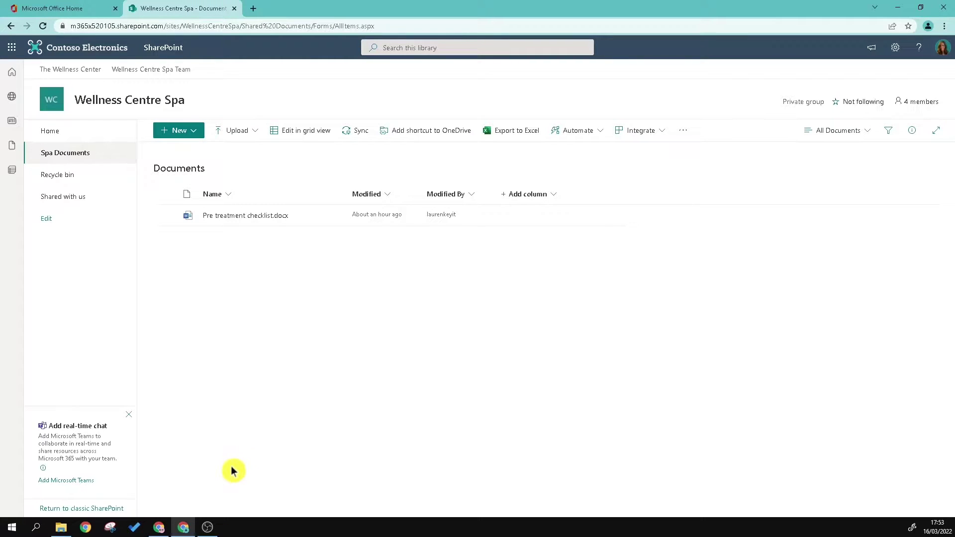
{"action": "left_click", "coordinate": [173, 132]}
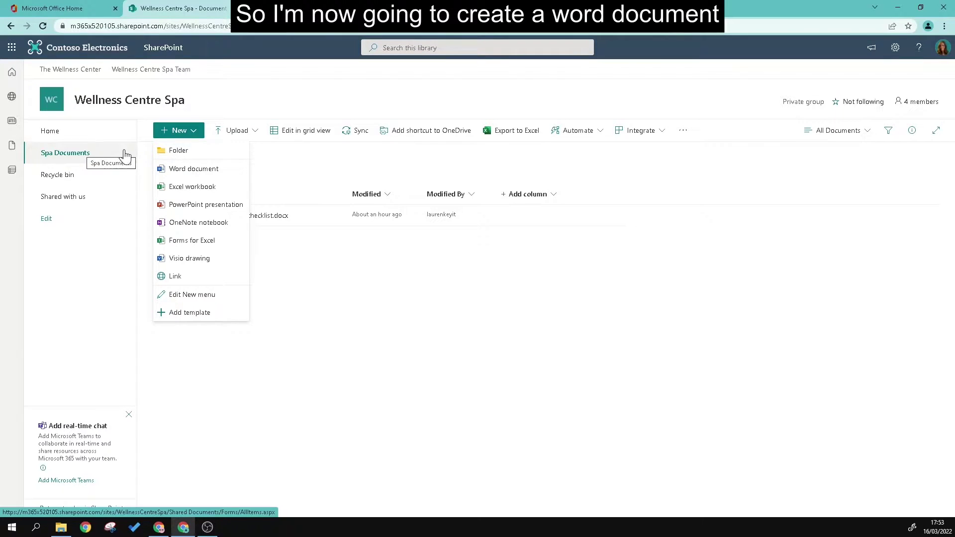
{"action": "left_click", "coordinate": [189, 170]}
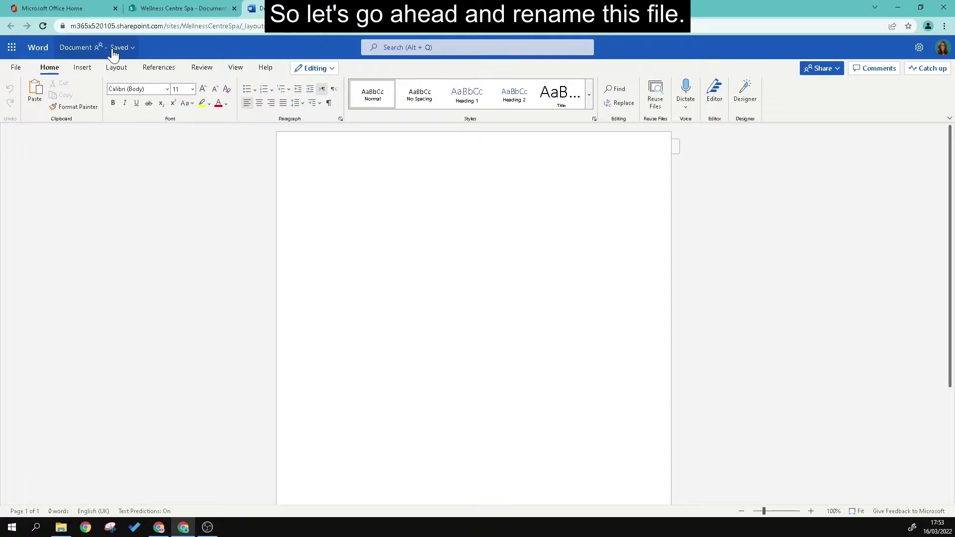
Rename the new document as "contraindications"
{"action": "left_click", "coordinate": [14, 69]}
{"action": "left_click", "coordinate": [45, 163]}
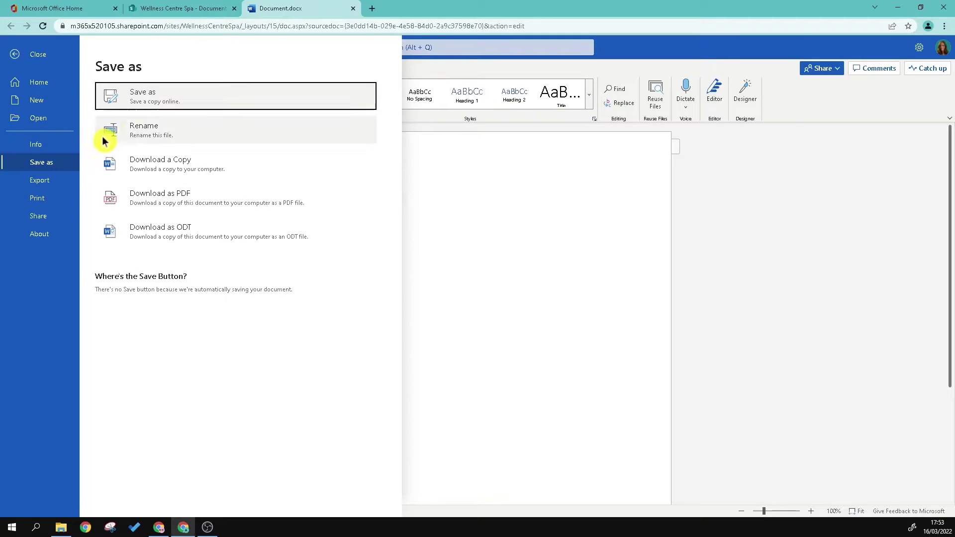
{"action": "left_click", "coordinate": [147, 127]}
{"action": "type", "text": "contrain"}
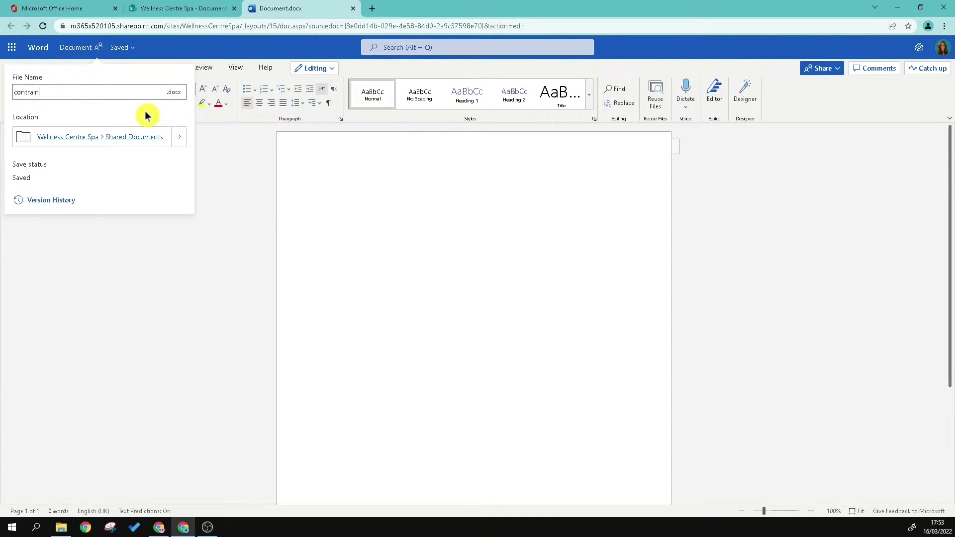
{"action": "type", "text": "dications"}
{"action": "left_click", "coordinate": [220, 143]}
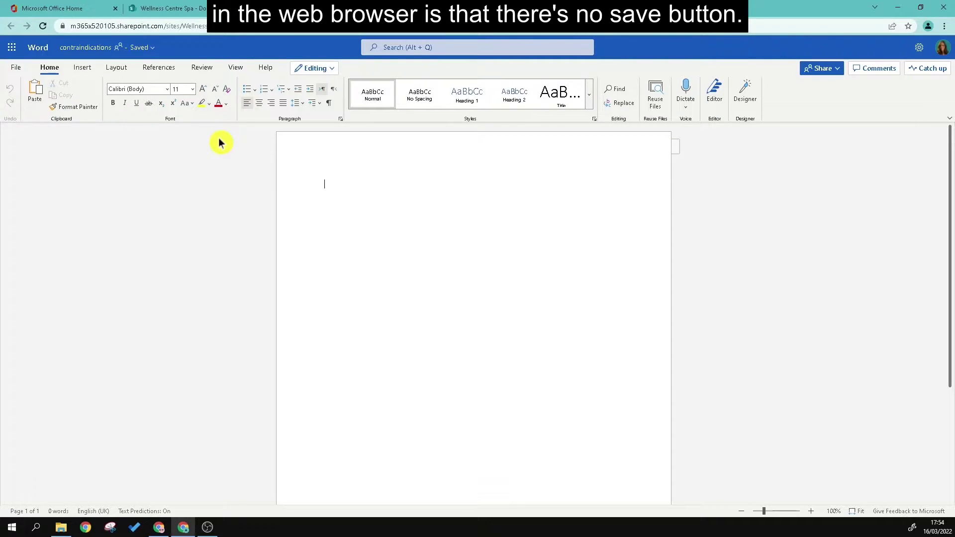
Review the save options of the contraindications document and close it to return to the library
{"action": "left_click", "coordinate": [16, 67]}
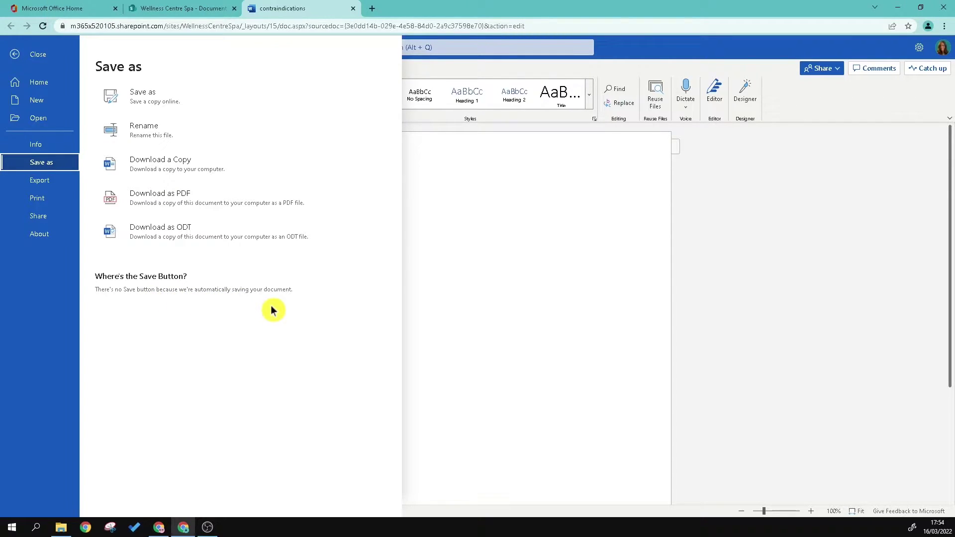
{"action": "left_click", "coordinate": [424, 305]}
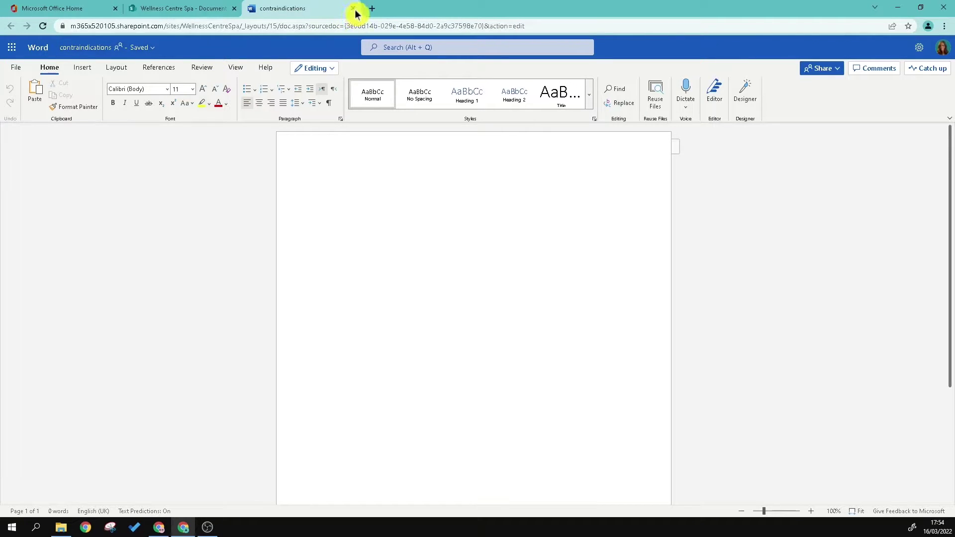
{"action": "left_click", "coordinate": [353, 9]}
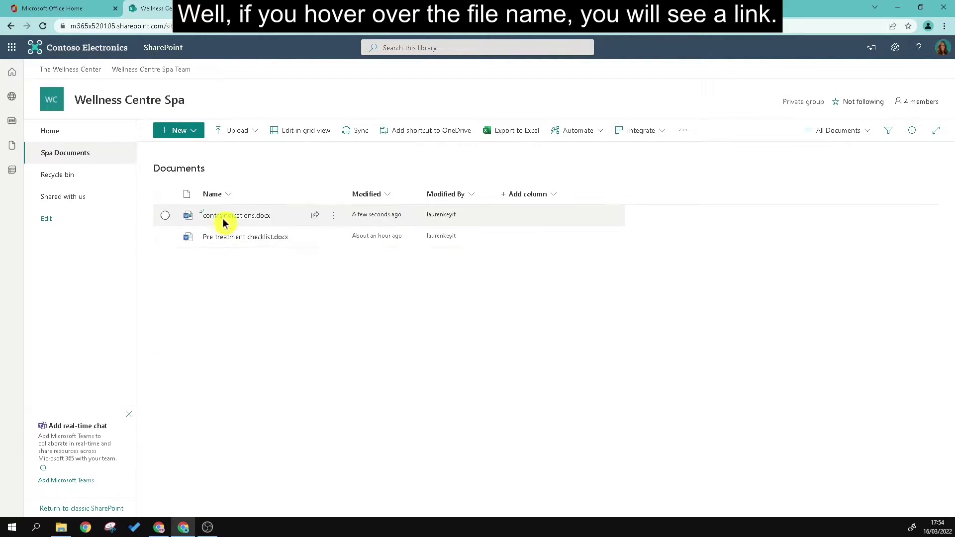
Open contraindications.docx from the library in the browser and close it again
{"action": "mouse_move", "coordinate": [224, 218]}
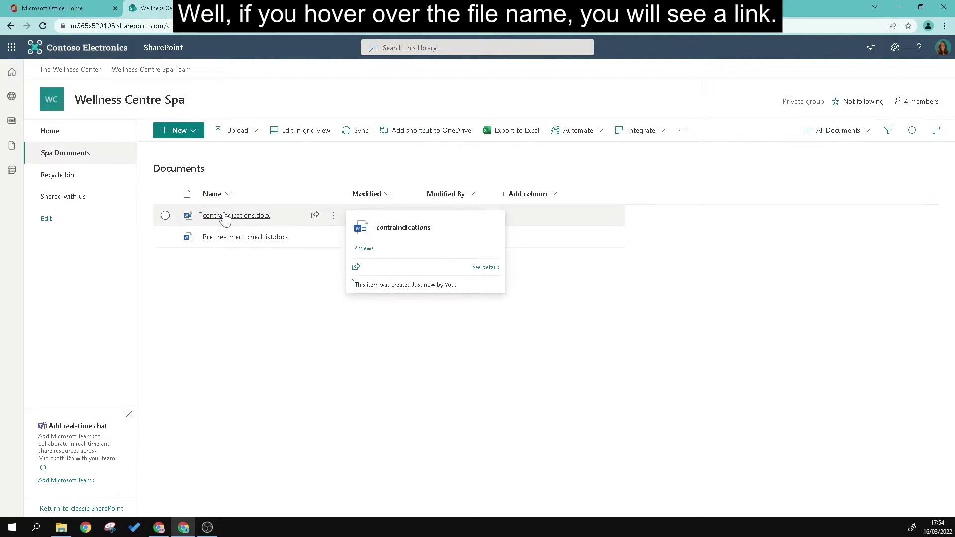
{"action": "left_click", "coordinate": [225, 217]}
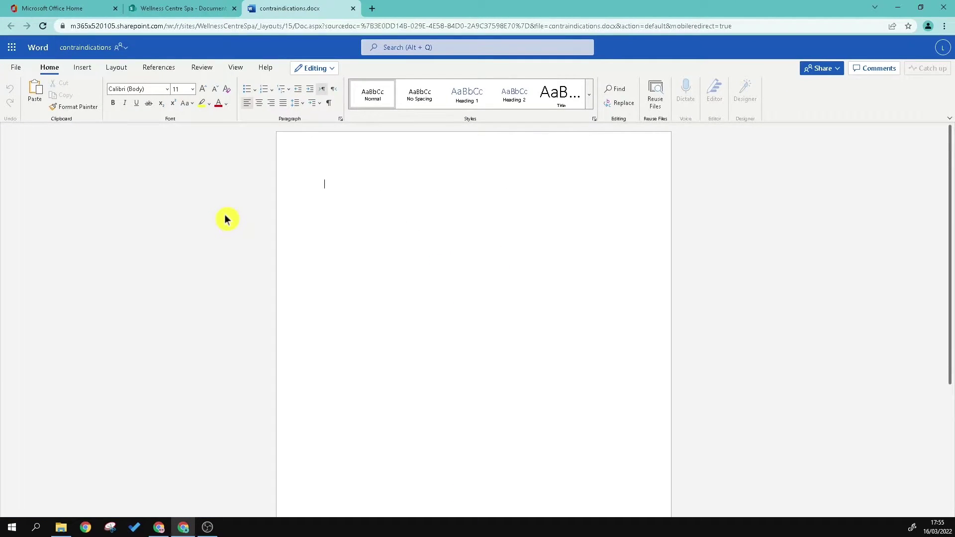
{"action": "left_click", "coordinate": [353, 8]}
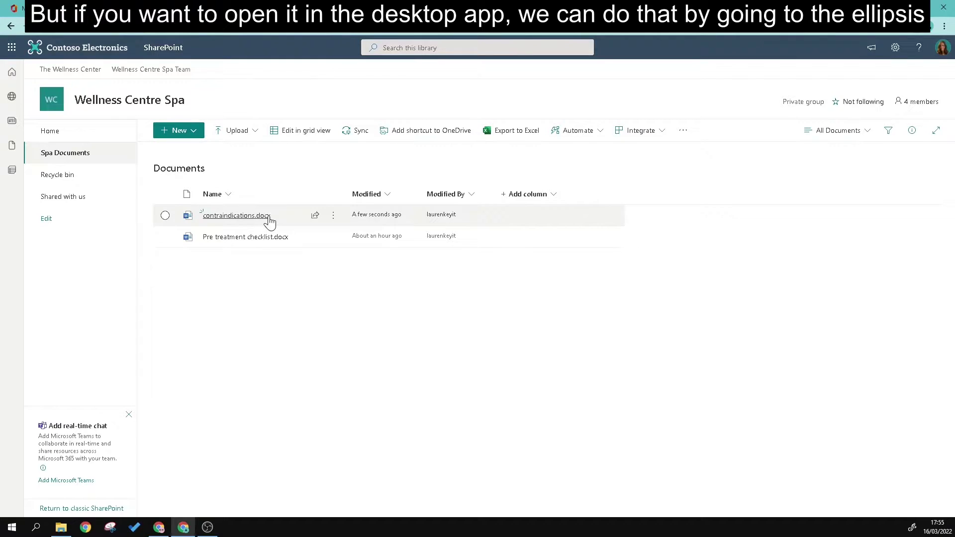
Look at the ways to open contraindications.docx from the library, and reopen it in the browser to view its editing mode options
{"action": "left_click", "coordinate": [334, 217]}
{"action": "mouse_move", "coordinate": [386, 219]}
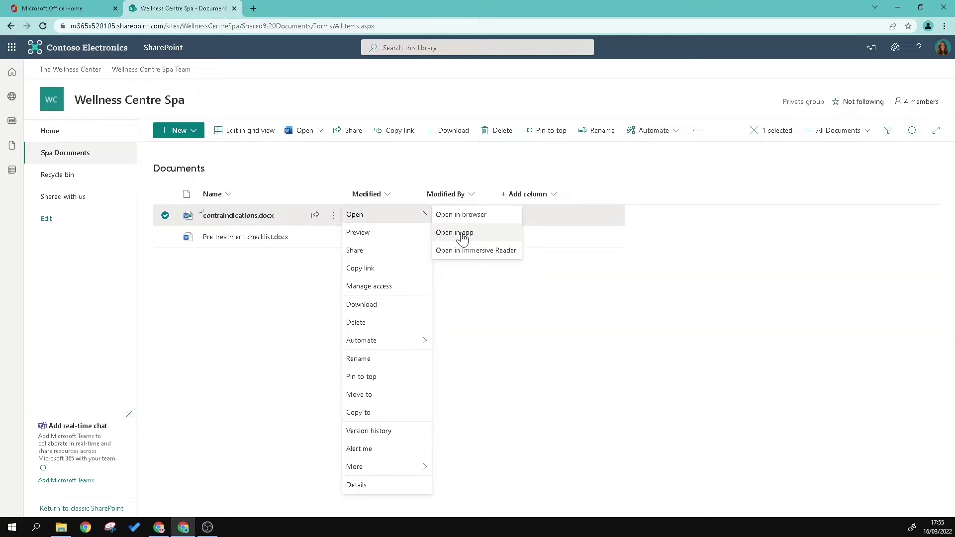
{"action": "left_click", "coordinate": [401, 175]}
{"action": "left_click", "coordinate": [254, 215]}
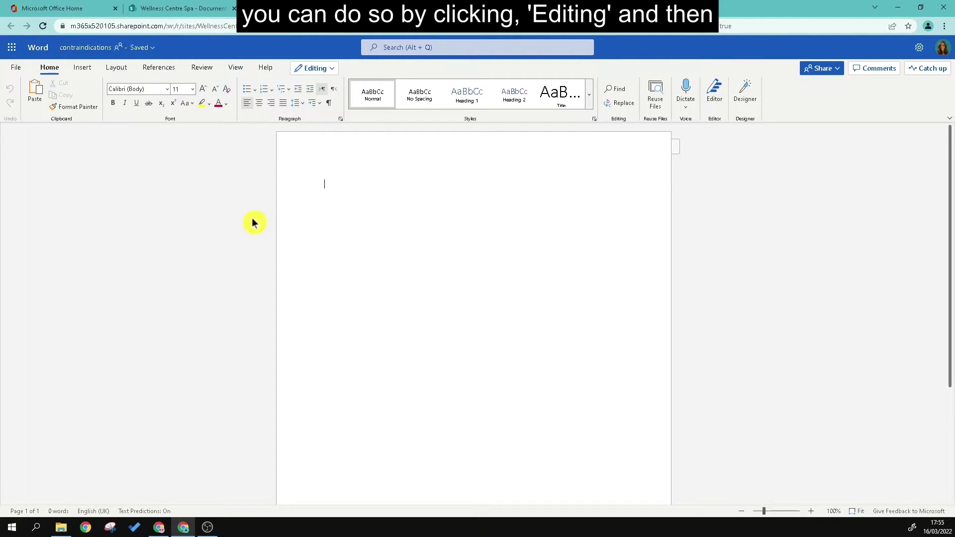
{"action": "left_click", "coordinate": [332, 72]}
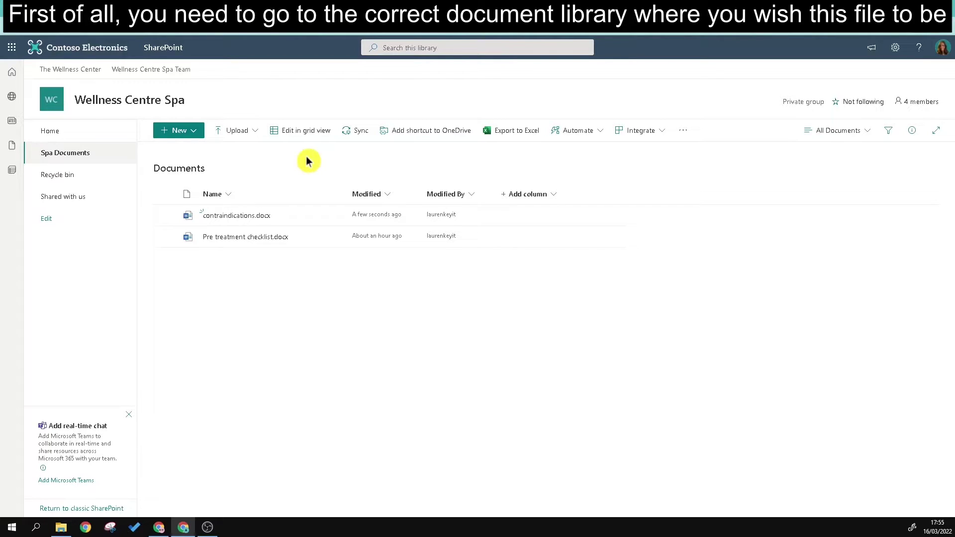
Upload the local file Staff rotas.docx to the Spa Documents library
{"action": "left_click", "coordinate": [250, 142]}
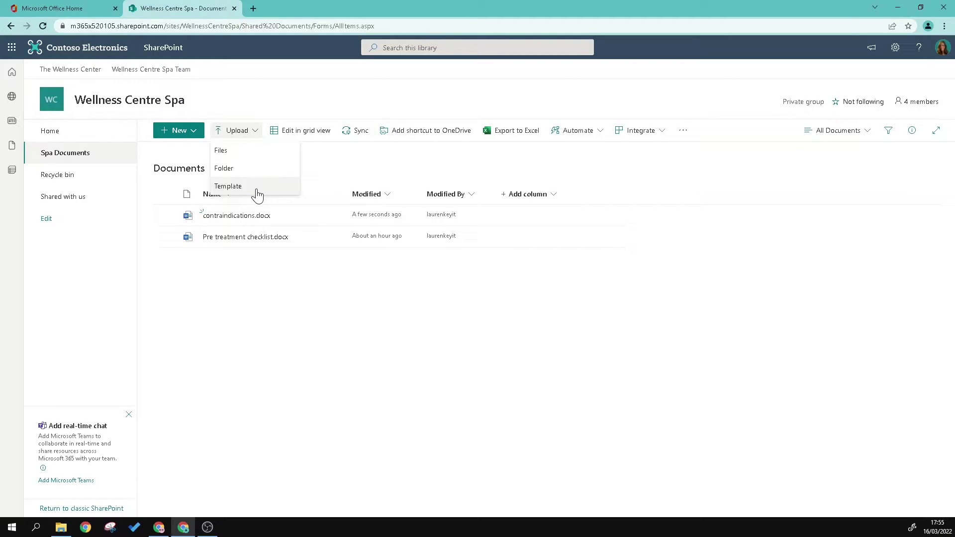
{"action": "left_click", "coordinate": [253, 154]}
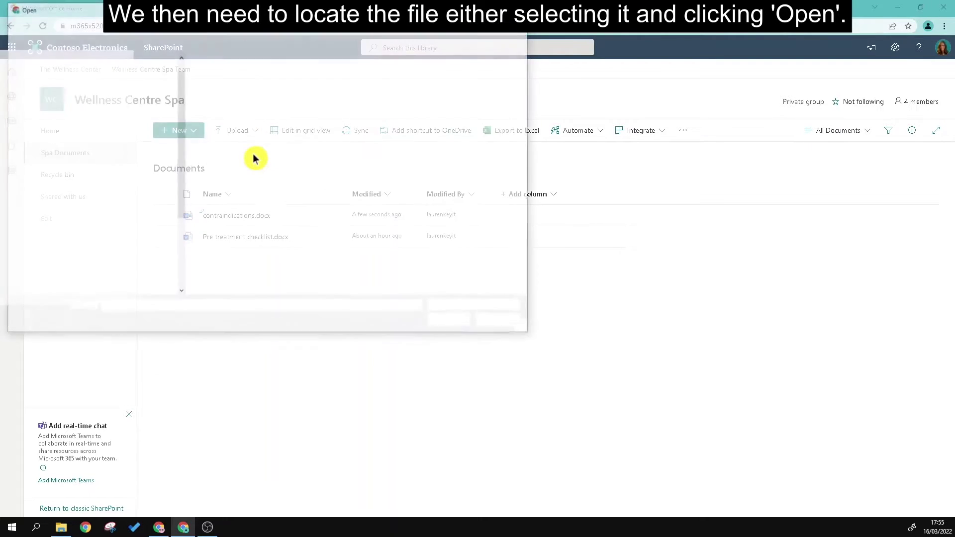
{"action": "left_click", "coordinate": [330, 97]}
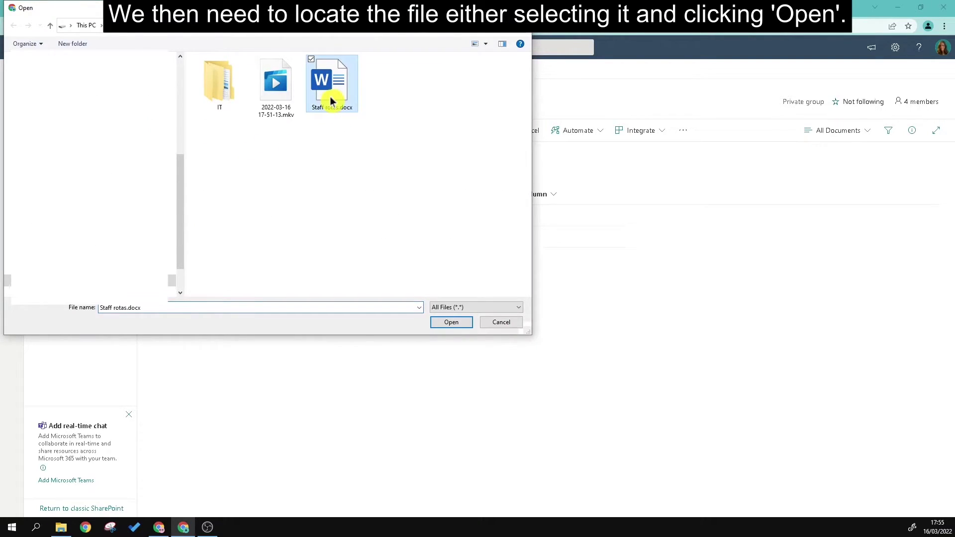
{"action": "left_click", "coordinate": [451, 322]}
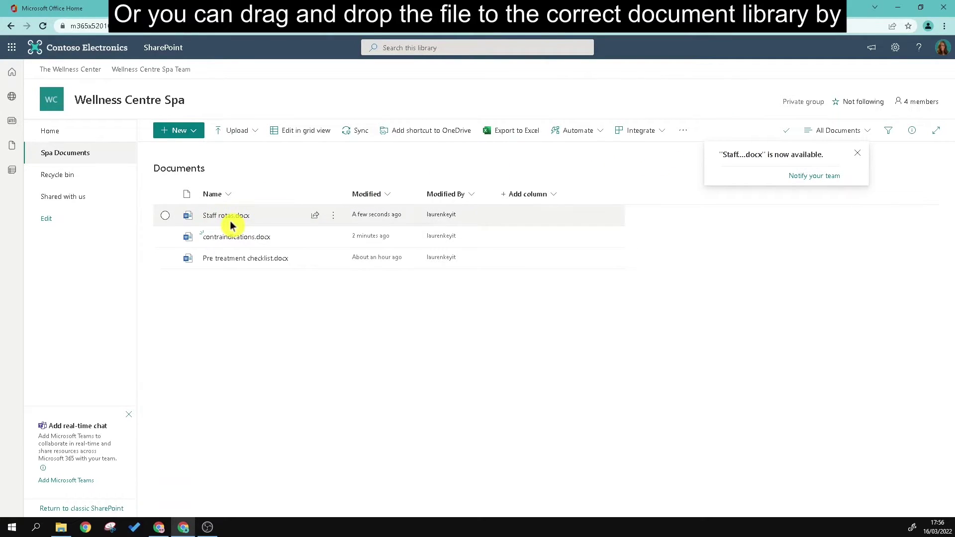
Switch to File Explorer, copy Staff rotas.docx from USB Drive (D:) into the document library, and refresh the library page
{"action": "left_click", "coordinate": [60, 526]}
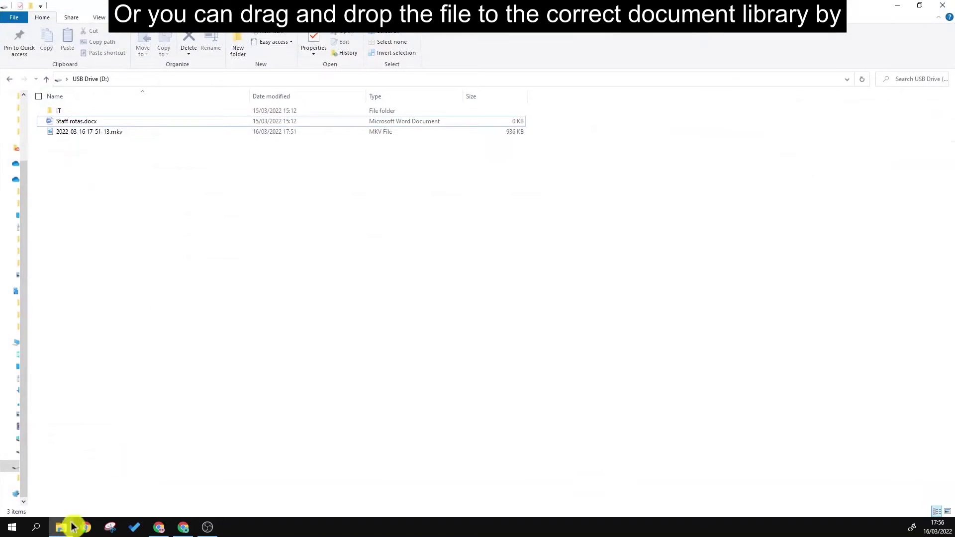
{"action": "left_click", "coordinate": [90, 122]}
{"action": "left_click_drag", "start_coordinate": [90, 125], "coordinate": [277, 337]}
{"action": "left_click", "coordinate": [859, 154]}
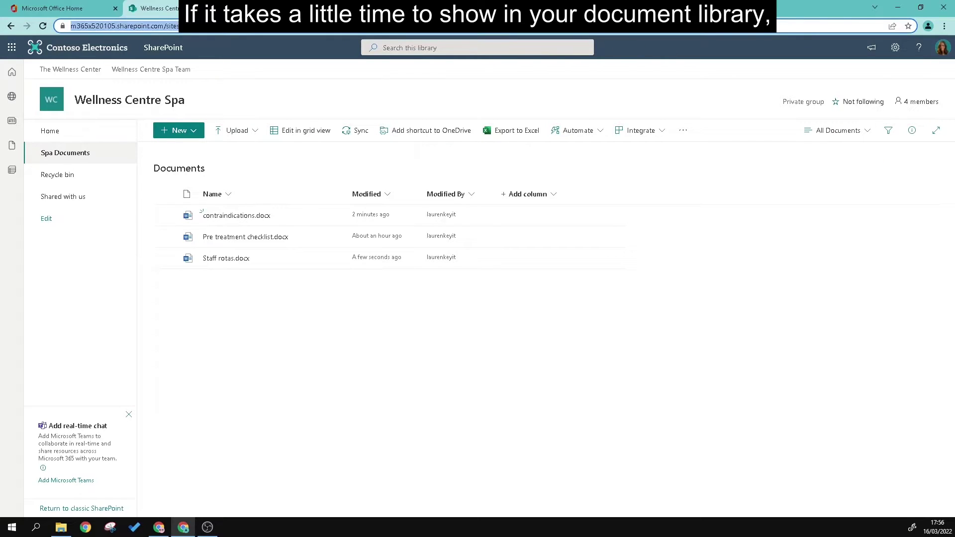
{"action": "key", "text": "F5"}
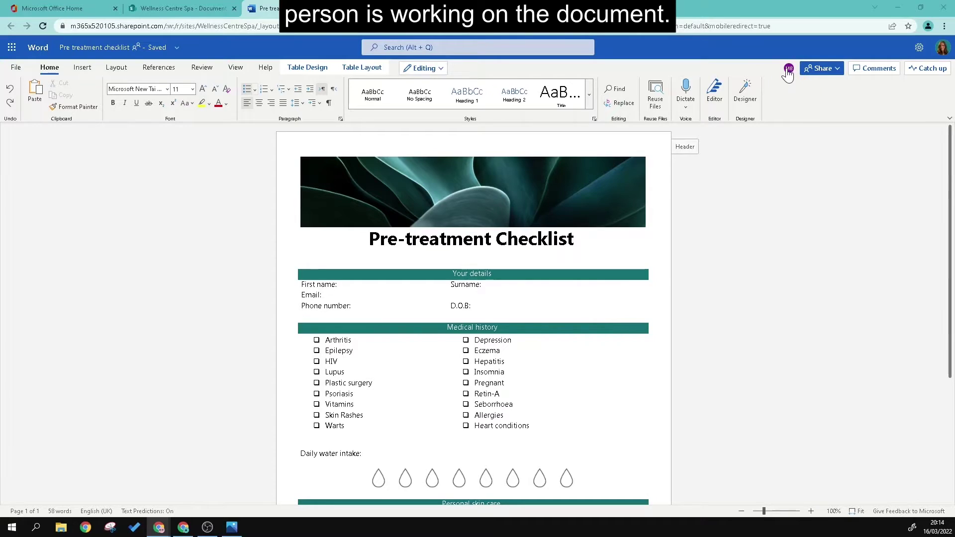
Check who else is working in the Pre treatment checklist document and look through the colleague's live edits
{"action": "mouse_move", "coordinate": [790, 70]}
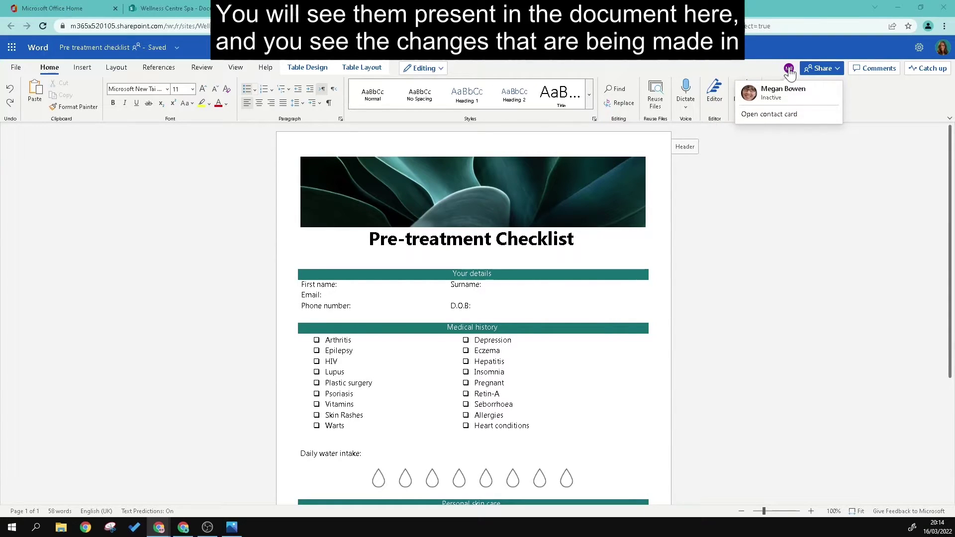
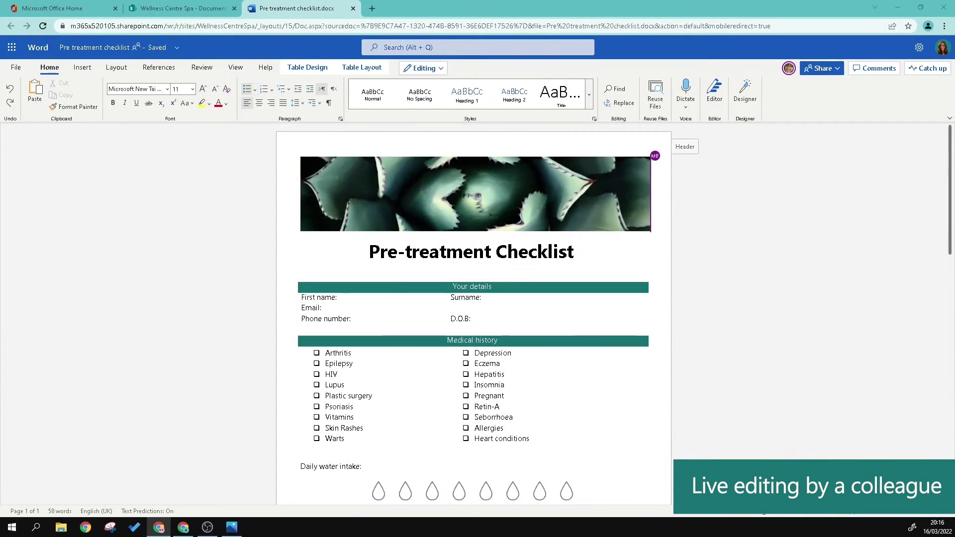
{"action": "scroll", "coordinate": [523, 337], "scroll_direction": "down", "scroll_amount": 10}
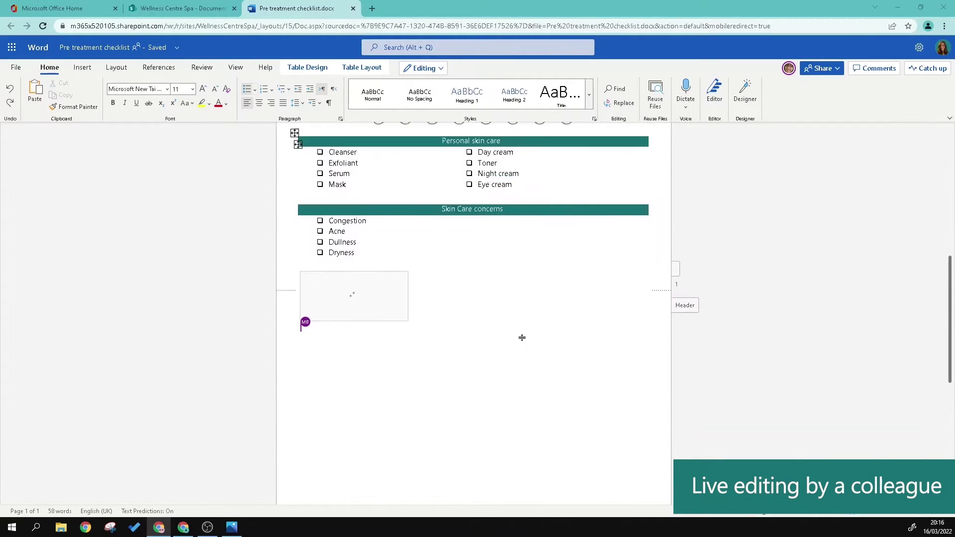
{"action": "scroll", "coordinate": [522, 342], "scroll_direction": "up", "scroll_amount": 3}
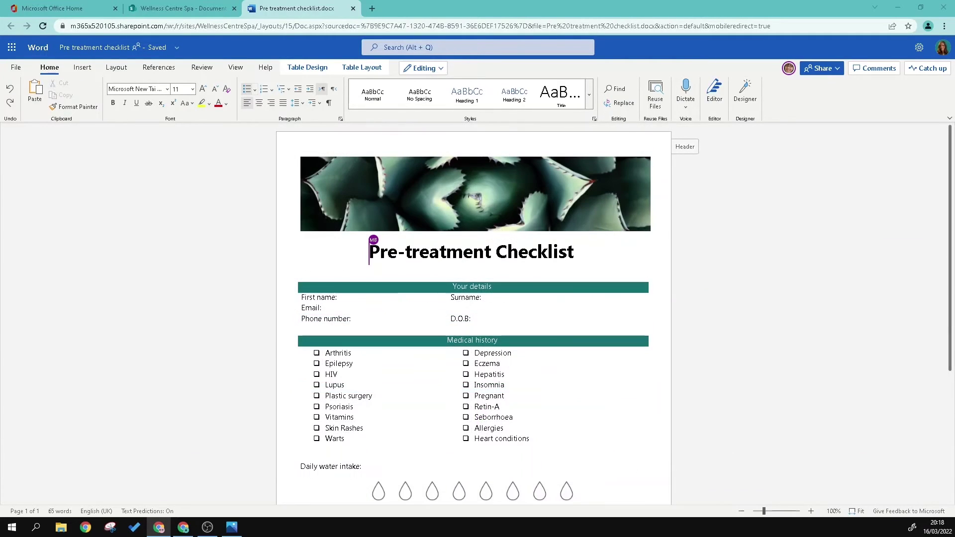
Switch the document to Reviewing mode and replace the title "Pre-treatment Checklist" with "Consultation Form" as a tracked change
{"action": "left_click", "coordinate": [437, 71]}
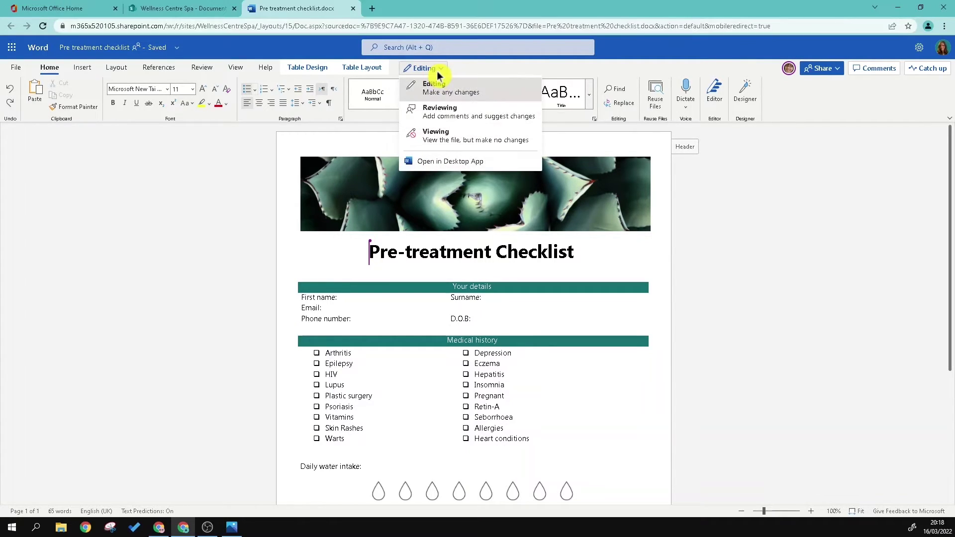
{"action": "left_click", "coordinate": [436, 116]}
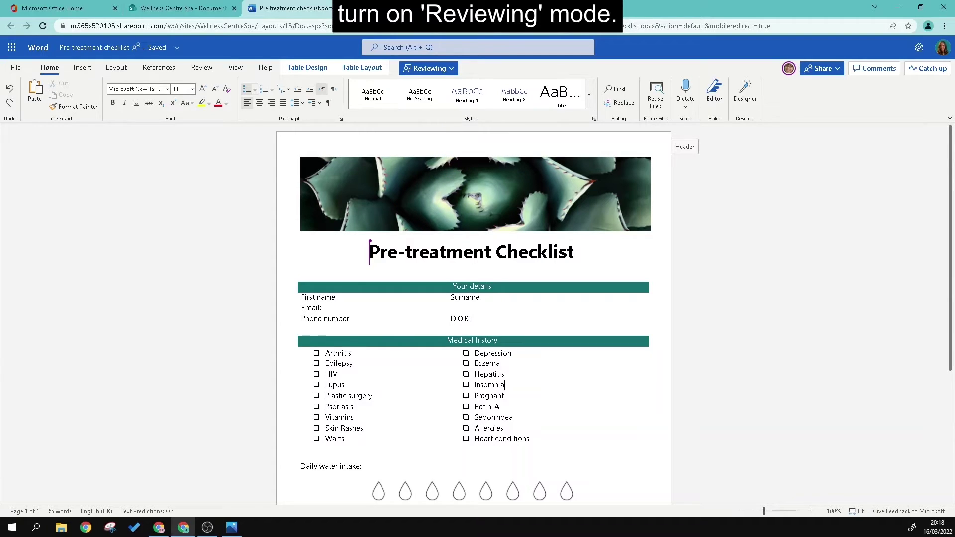
{"action": "left_click_drag", "start_coordinate": [369, 251], "coordinate": [576, 254]}
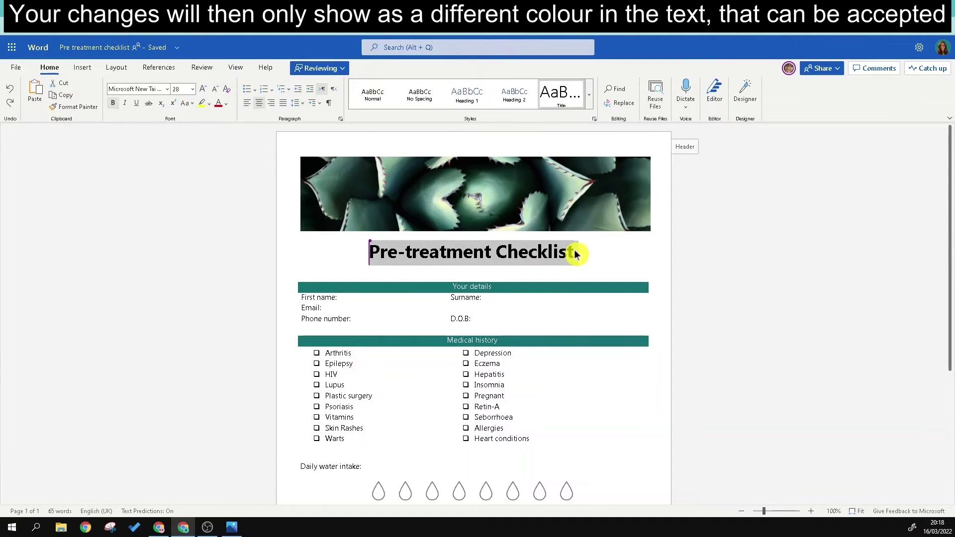
{"action": "type", "text": "Cons"}
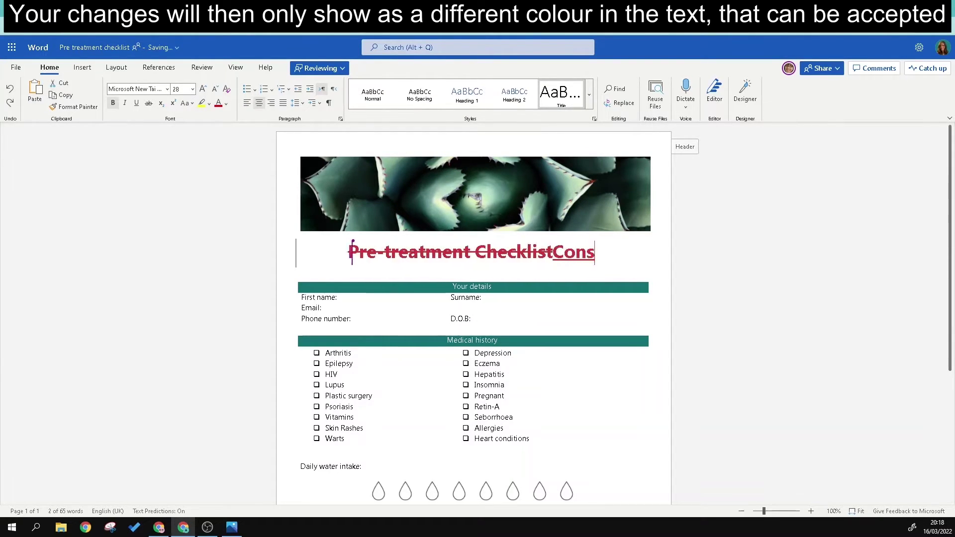
{"action": "type", "text": "ultation Form"}
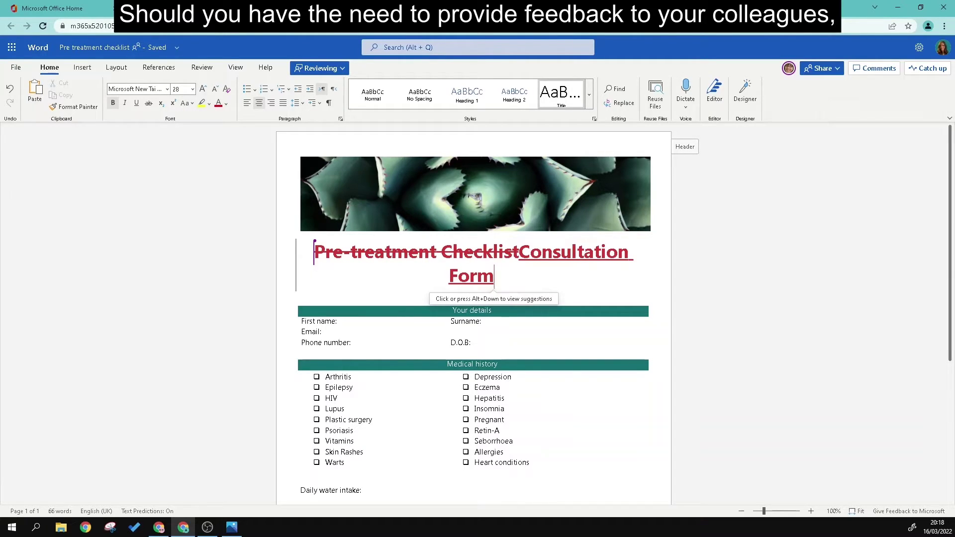
Comment on the header image, mentioning and assigning it to the colleague, with the text "Is this part of the new branding, if so I love it!"
{"action": "right_click", "coordinate": [558, 192]}
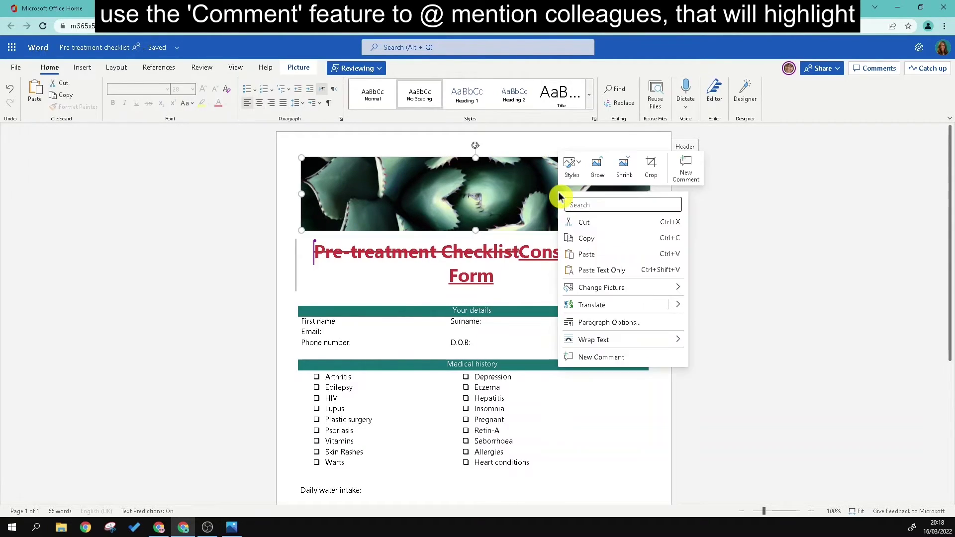
{"action": "left_click", "coordinate": [608, 359]}
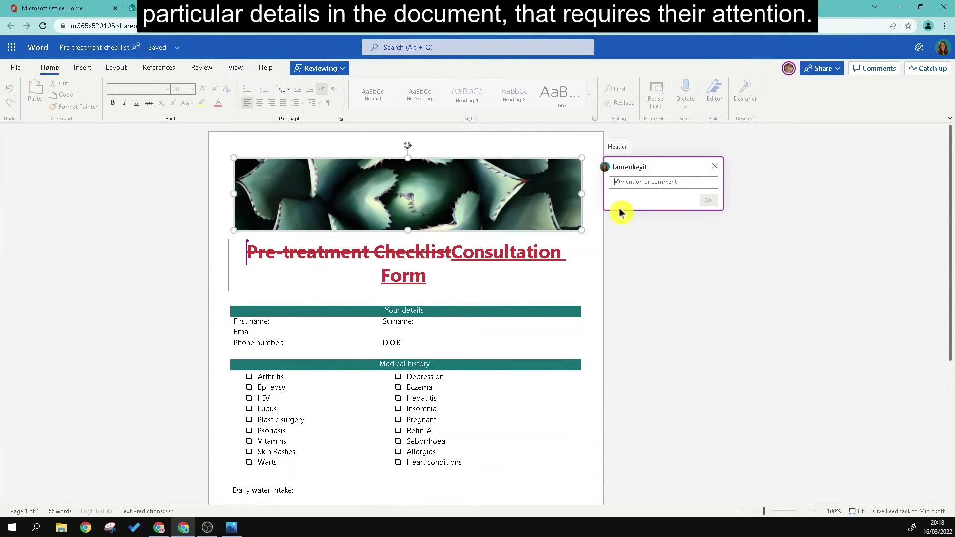
{"action": "type", "text": "@megan"}
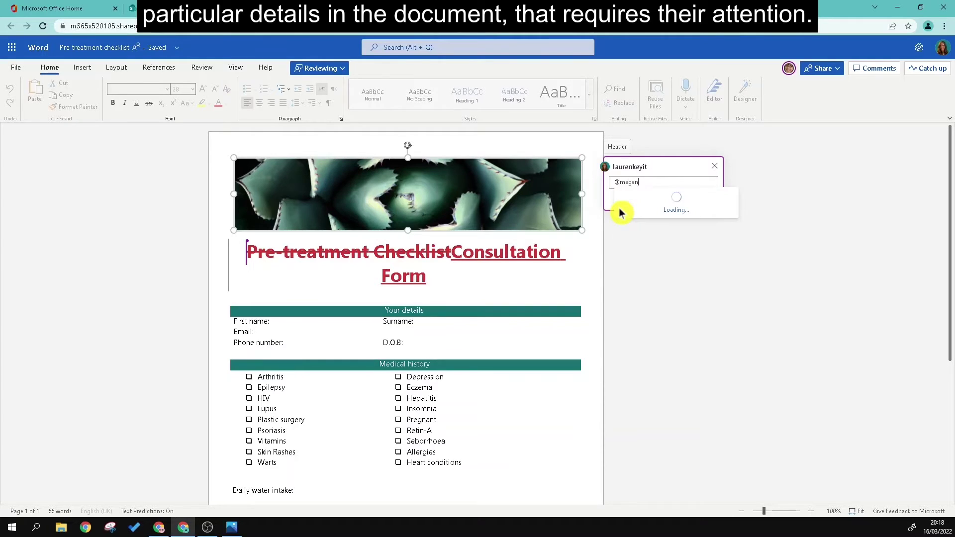
{"action": "left_click", "coordinate": [637, 205]}
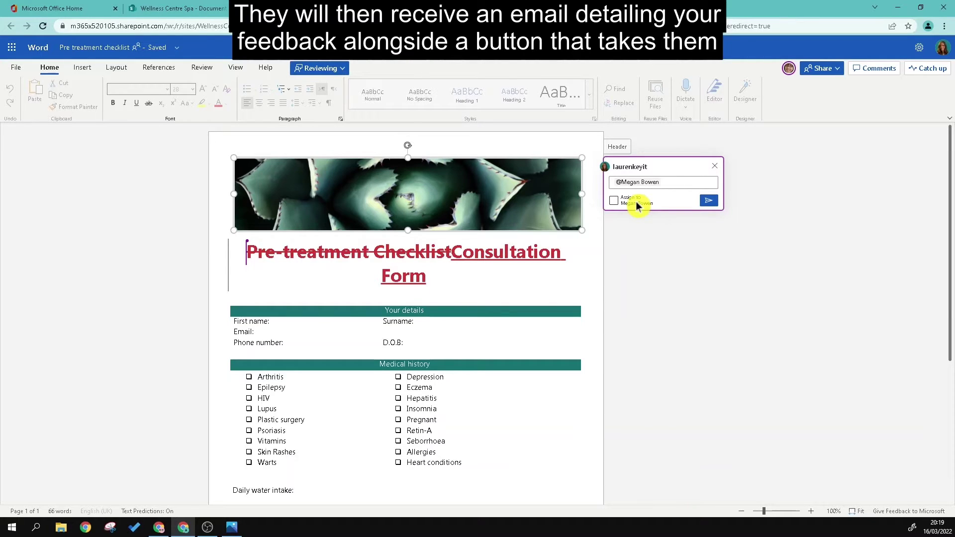
{"action": "type", "text": "Is this part of the new br"}
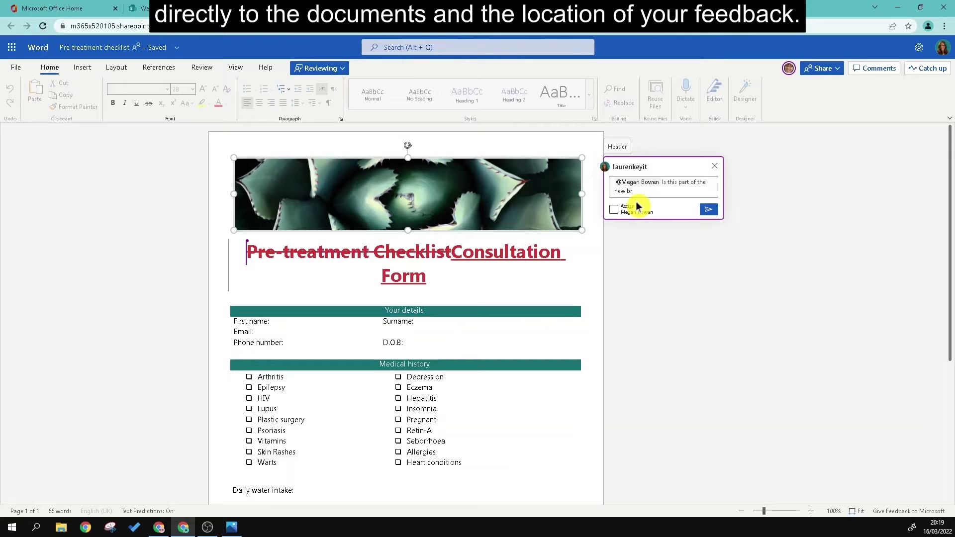
{"action": "type", "text": "anding, if so I love it!"}
{"action": "left_click", "coordinate": [613, 209]}
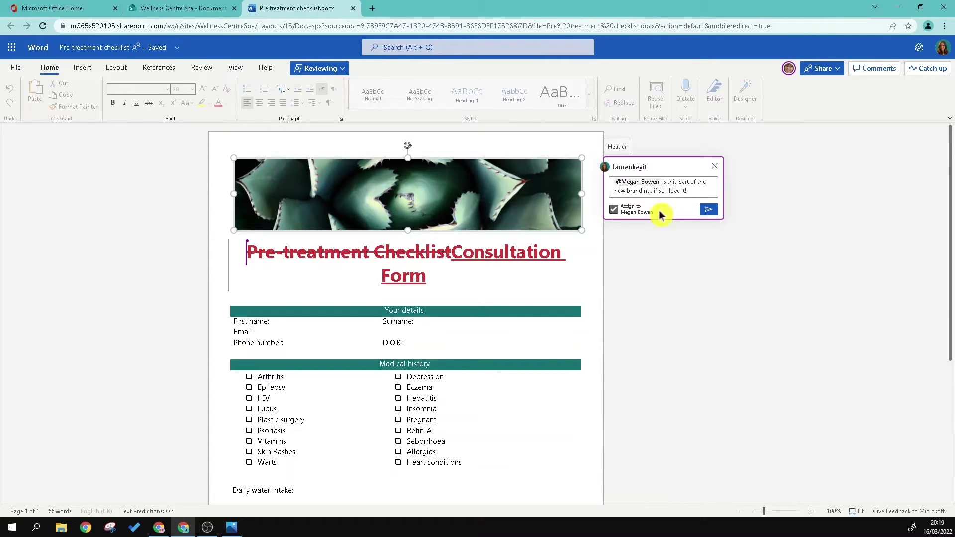
{"action": "left_click", "coordinate": [708, 209]}
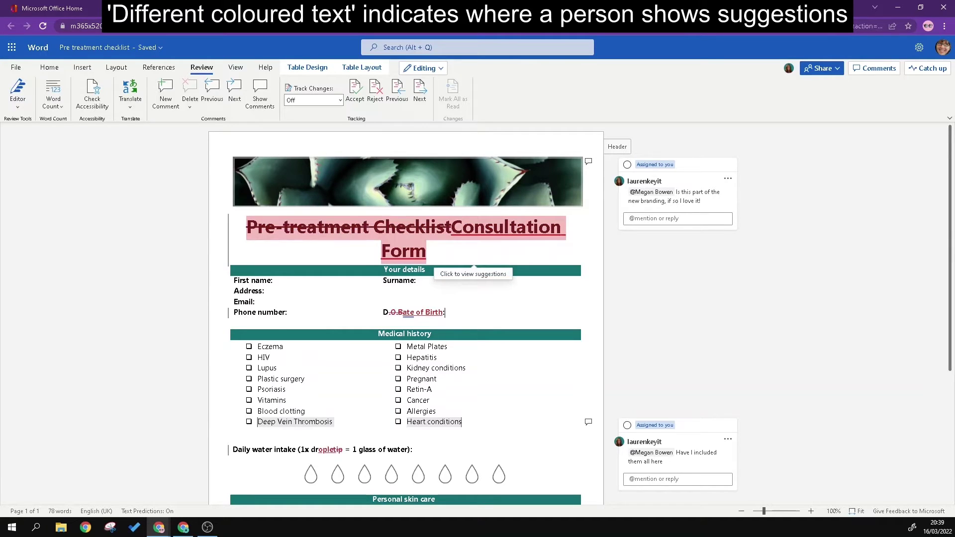
As the reviewing colleague, accept the tracked change that renames the document title to "Consultation Form"
{"action": "left_click", "coordinate": [509, 226]}
{"action": "left_click", "coordinate": [482, 273]}
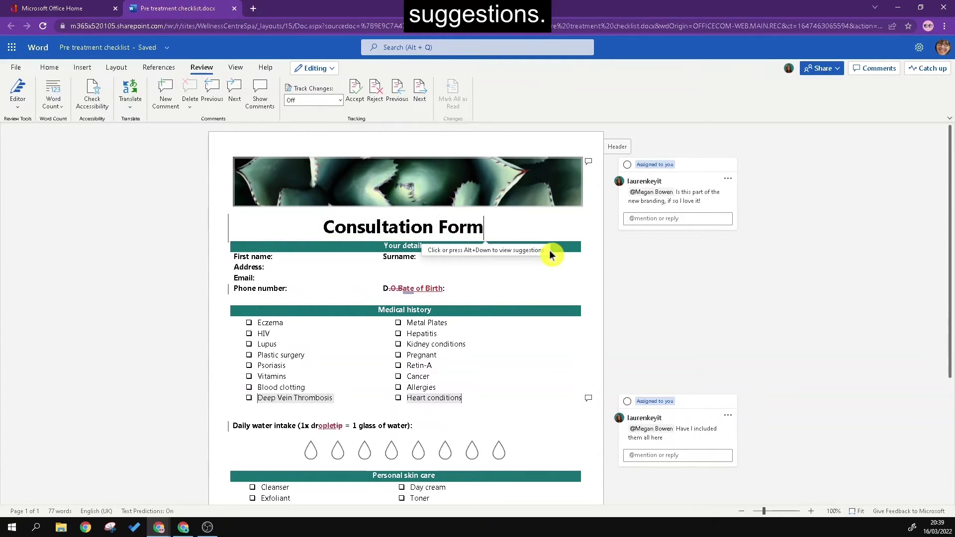
{"action": "left_click", "coordinate": [678, 455]}
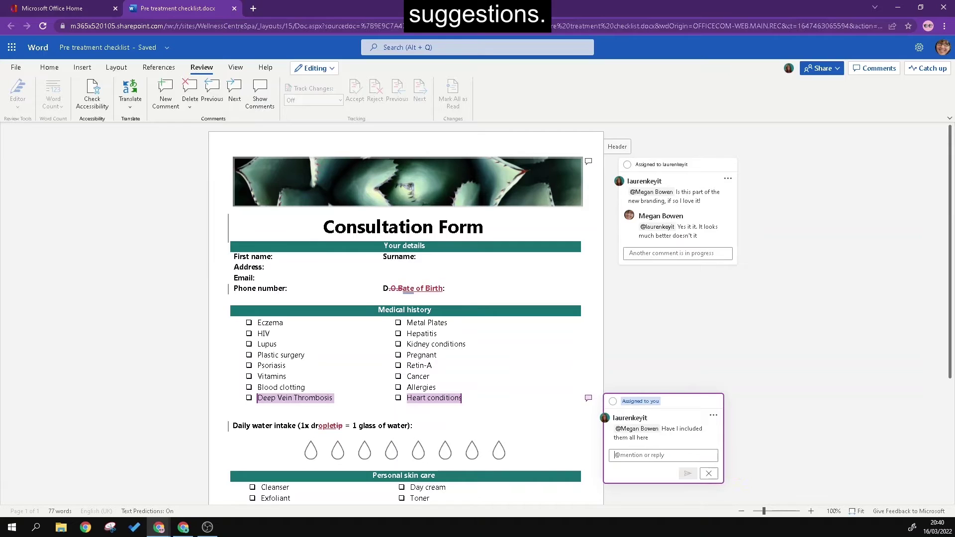
{"action": "type", "text": "@meg"}
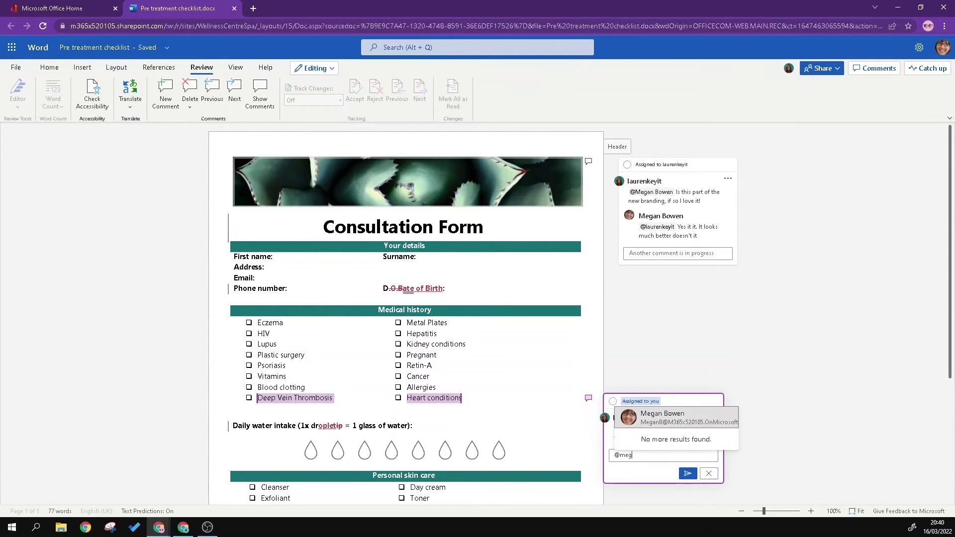
{"action": "key", "text": "Return"}
{"action": "type", "text": "yep"}
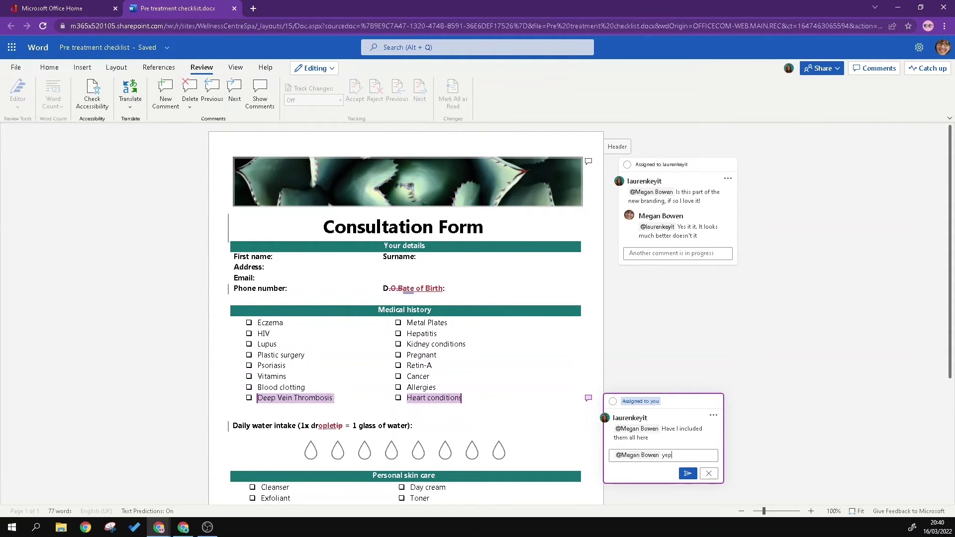
{"action": "type", "text": " th"}
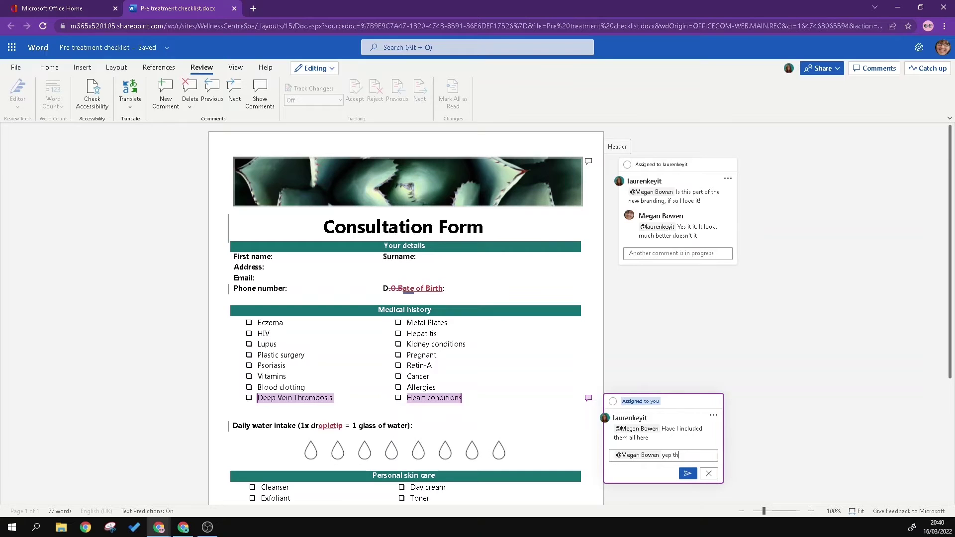
{"action": "type", "text": "ey are all there"}
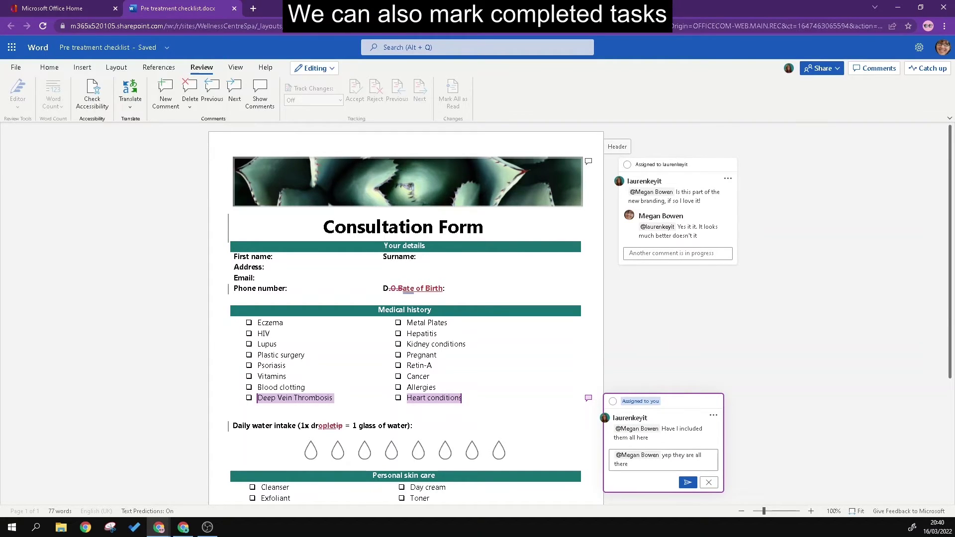
{"action": "left_click", "coordinate": [688, 483]}
Resolve the task on the medical history list and delete the task thread on the header image
{"action": "left_click", "coordinate": [714, 416]}
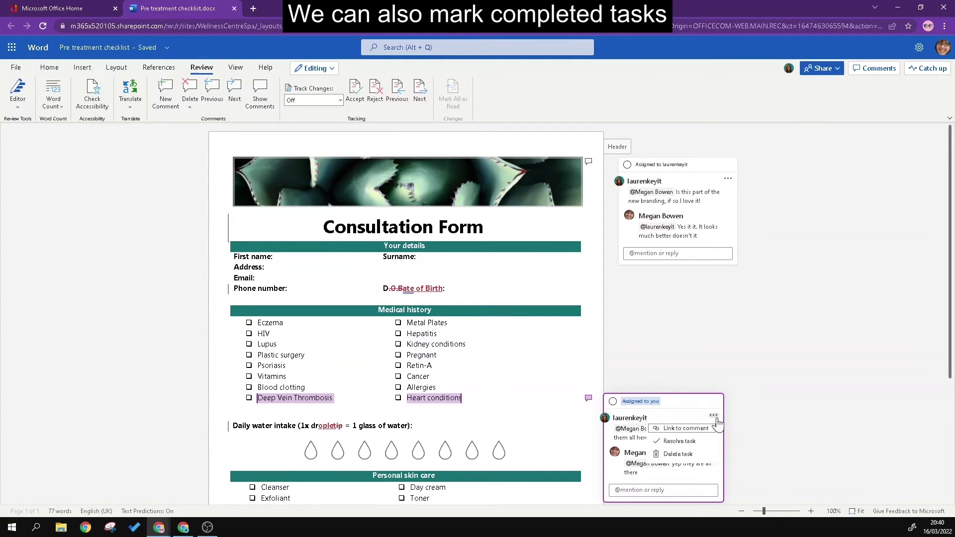
{"action": "left_click", "coordinate": [706, 437]}
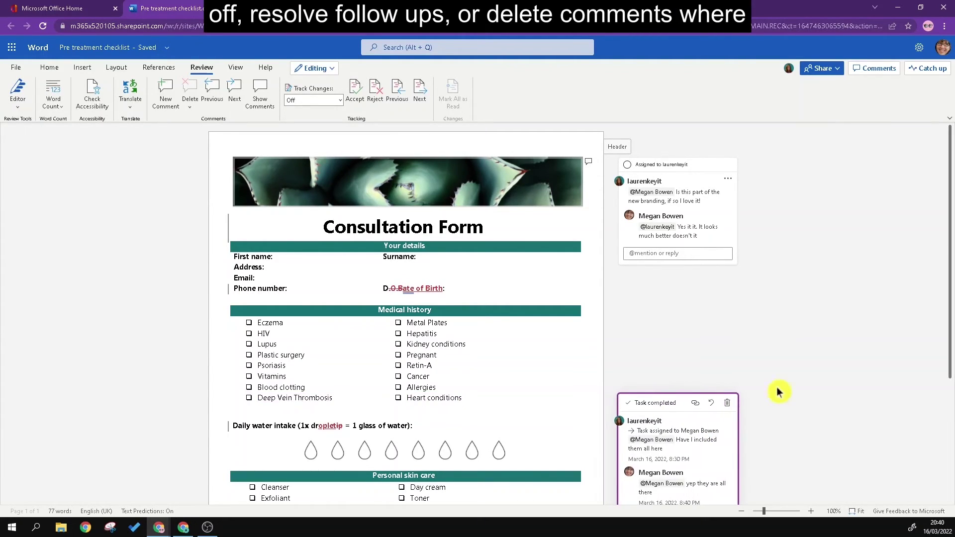
{"action": "scroll", "coordinate": [777, 387], "scroll_direction": "down", "scroll_amount": 1}
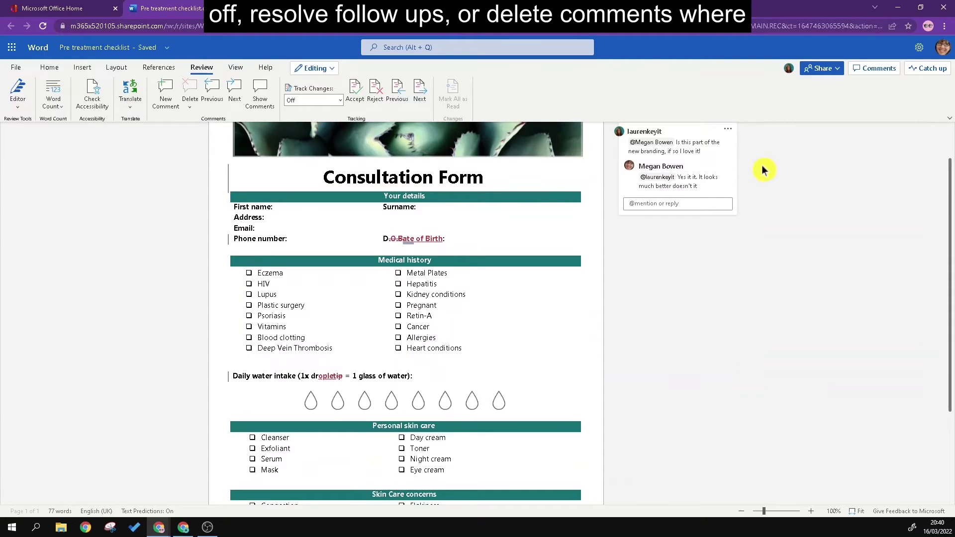
{"action": "left_click", "coordinate": [728, 129]}
{"action": "left_click", "coordinate": [702, 168]}
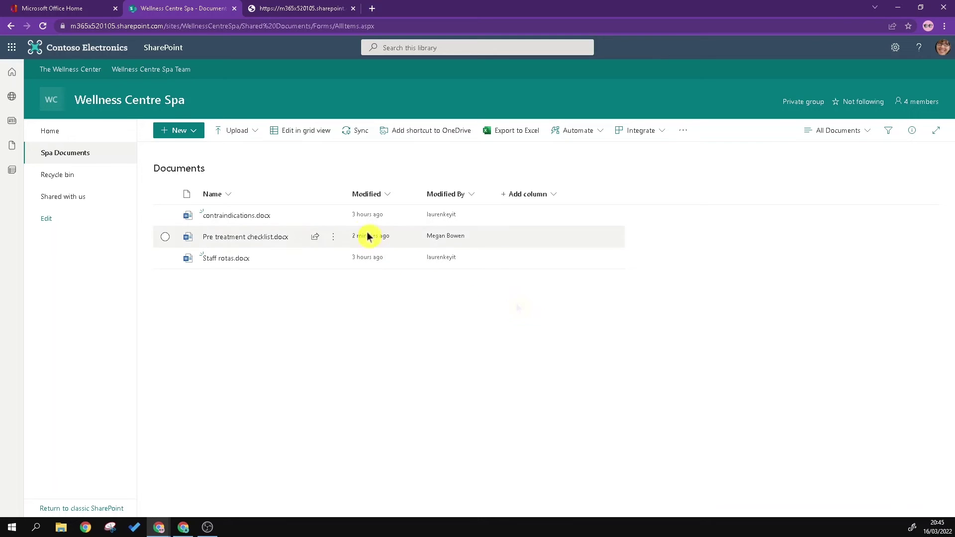
Check out contraindications.docx in the Spa Documents library and view its checkout status
{"action": "left_click", "coordinate": [333, 216]}
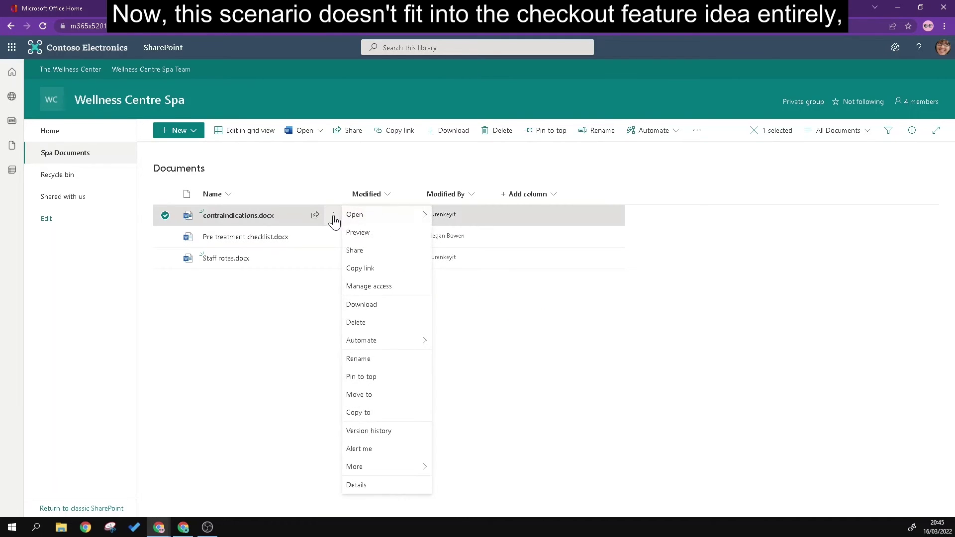
{"action": "left_click", "coordinate": [384, 466]}
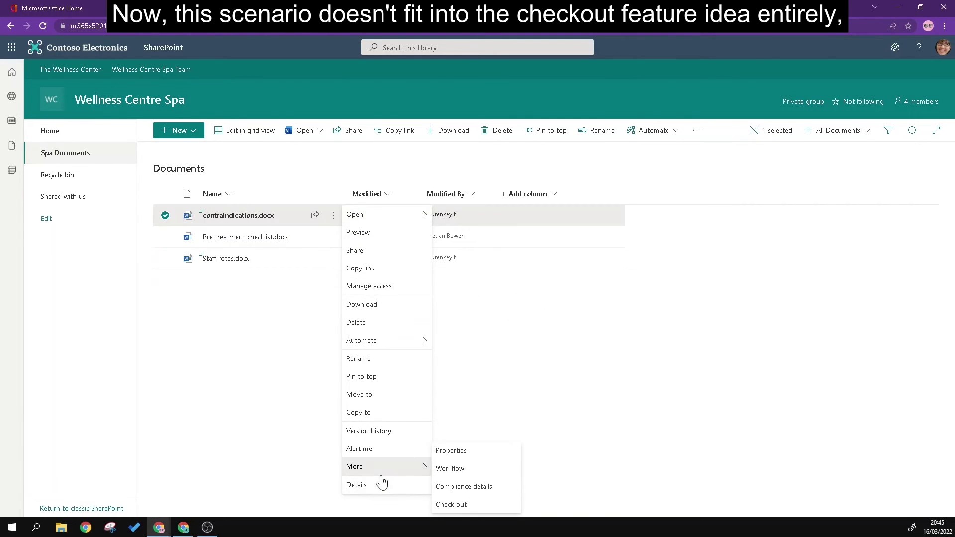
{"action": "left_click", "coordinate": [443, 505]}
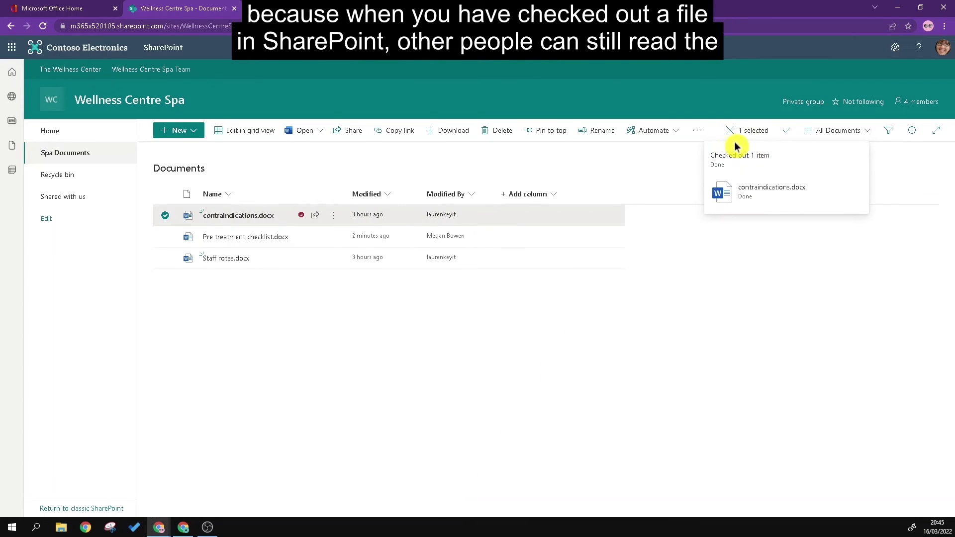
{"action": "mouse_move", "coordinate": [302, 217]}
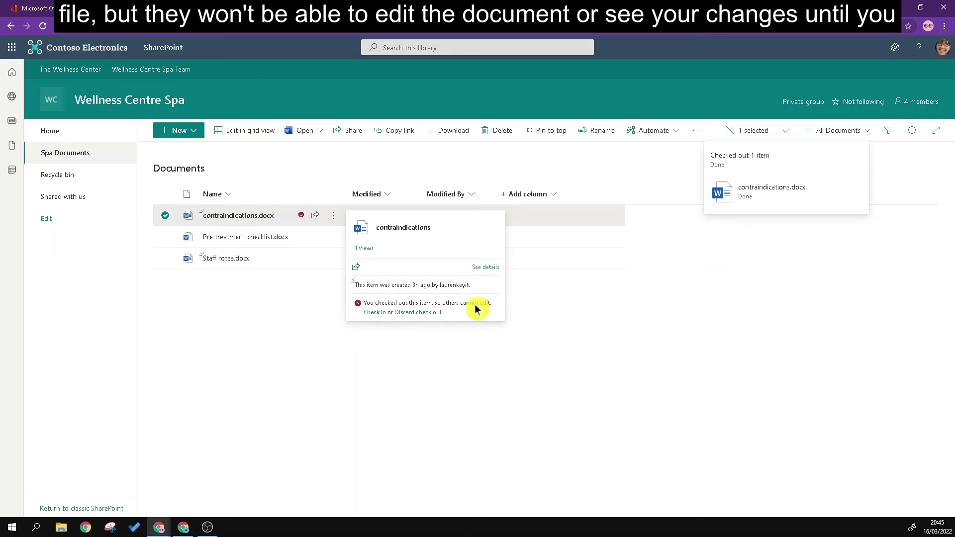
Open contraindications.docx, add the text "make some changes to the document", and close the document
{"action": "left_click", "coordinate": [251, 215]}
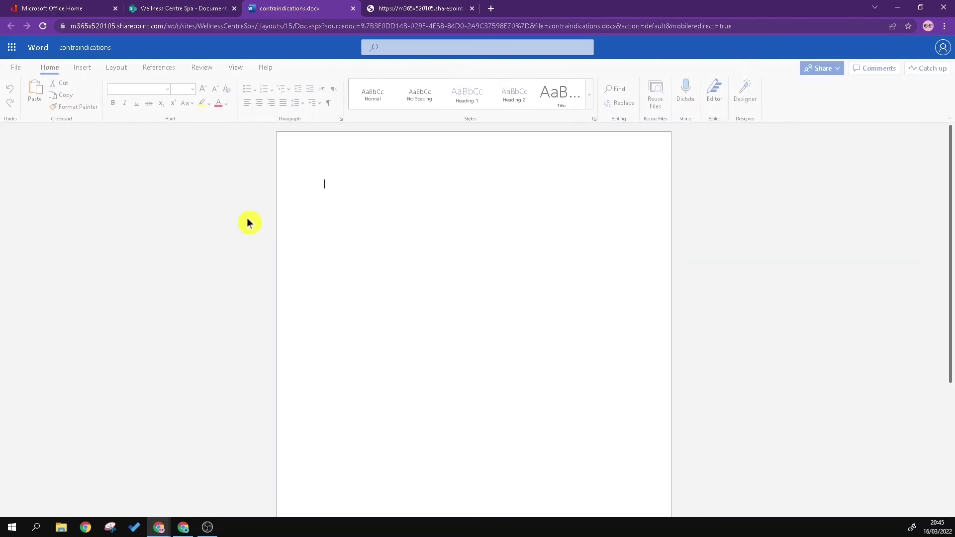
{"action": "type", "text": "make some changes to the document"}
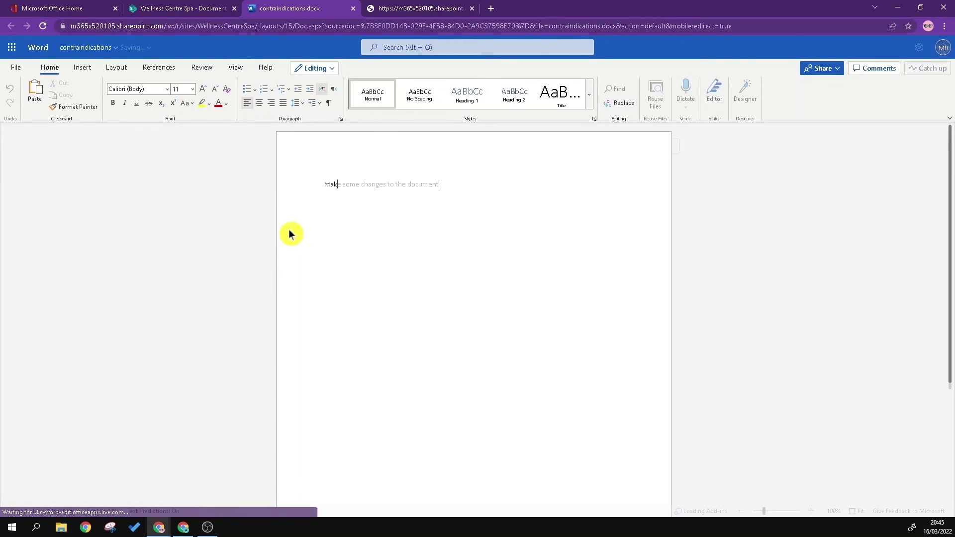
{"action": "key", "text": "Tab"}
{"action": "left_click", "coordinate": [355, 9]}
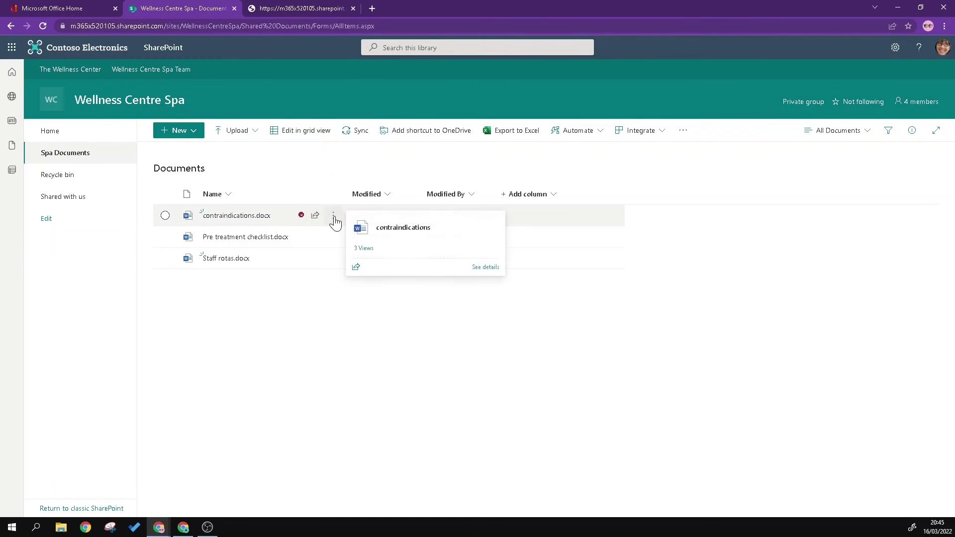
Check in contraindications.docx with the comment "Added detailed content to the document around XYZ"
{"action": "left_click", "coordinate": [334, 216]}
{"action": "mouse_move", "coordinate": [390, 467]}
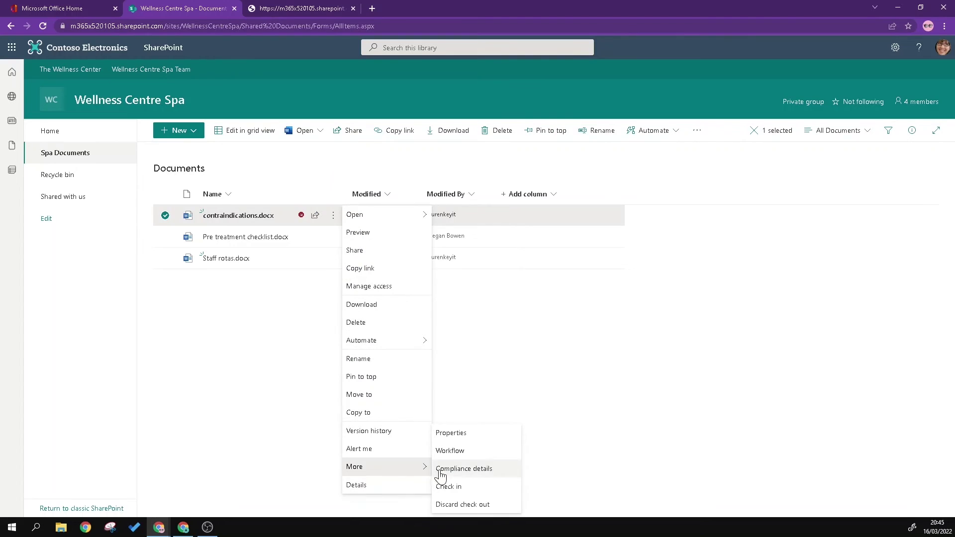
{"action": "left_click", "coordinate": [462, 487]}
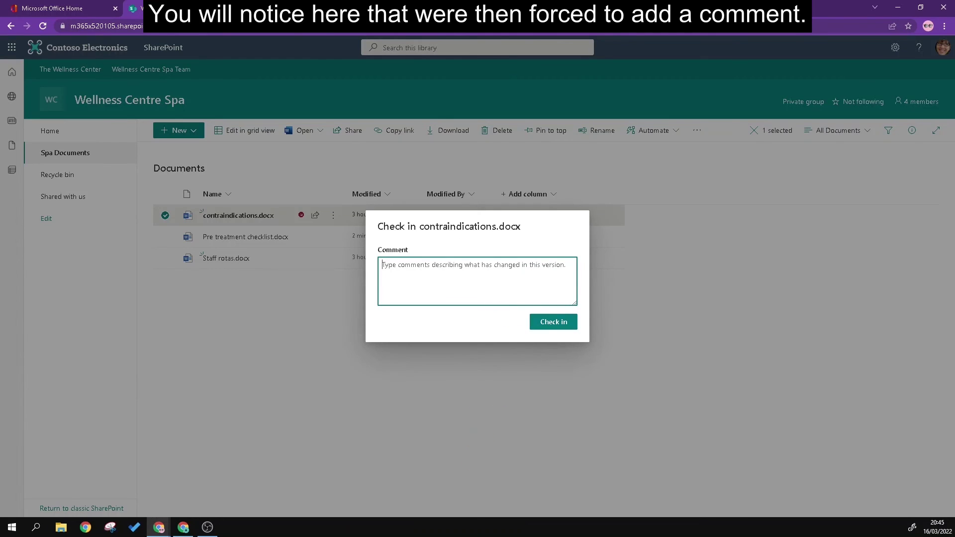
{"action": "type", "text": "Added detailed content"}
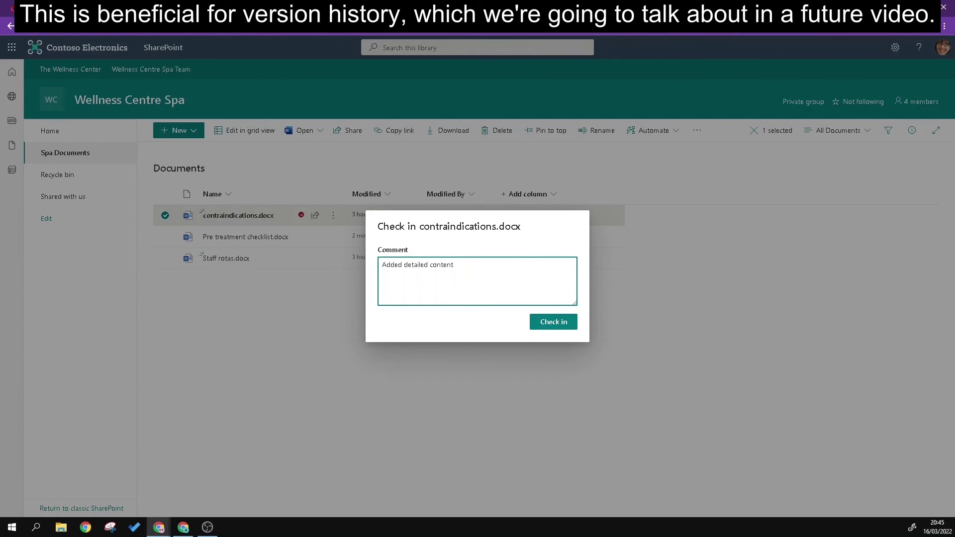
{"action": "type", "text": " to the "}
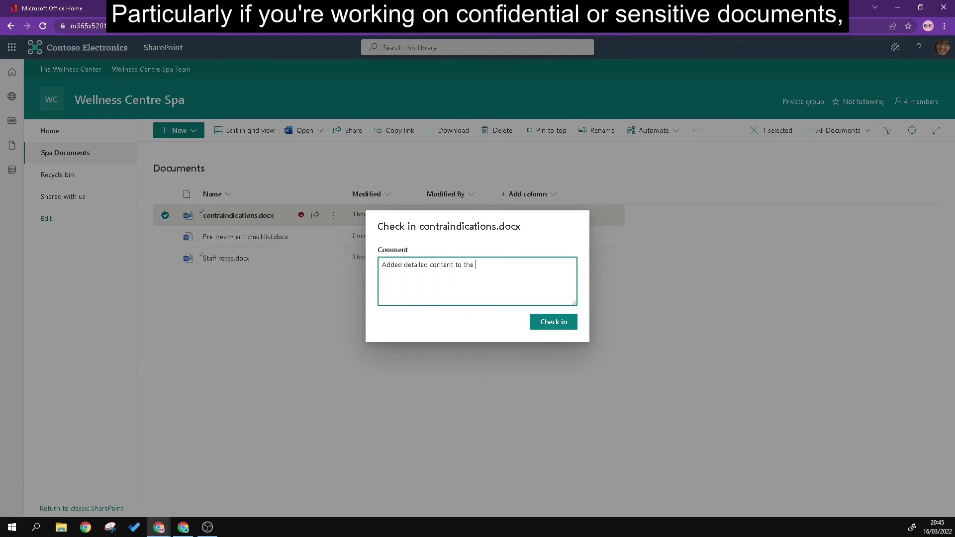
{"action": "type", "text": "docume"}
{"action": "key", "text": "BackSpace"}
{"action": "type", "text": "ment around XYZ"}
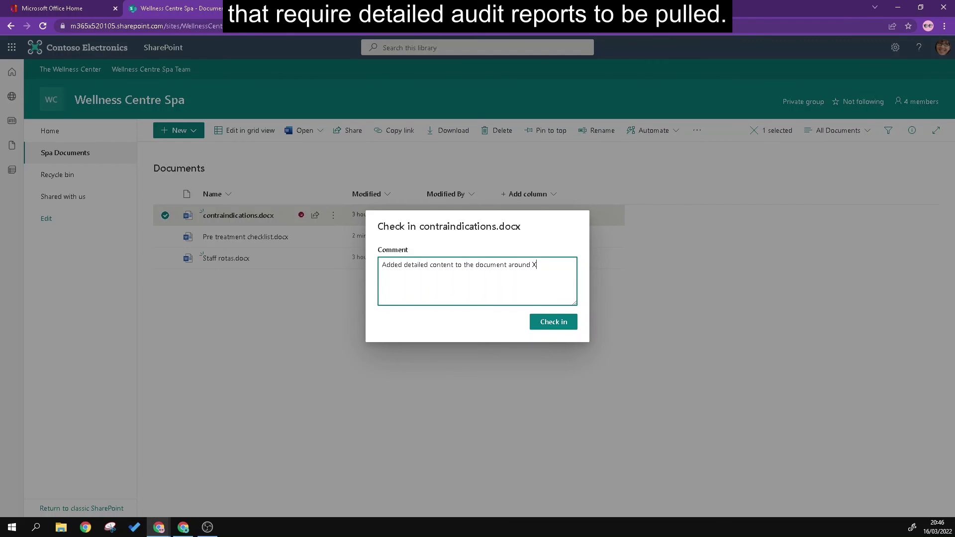
{"action": "left_click", "coordinate": [541, 324]}
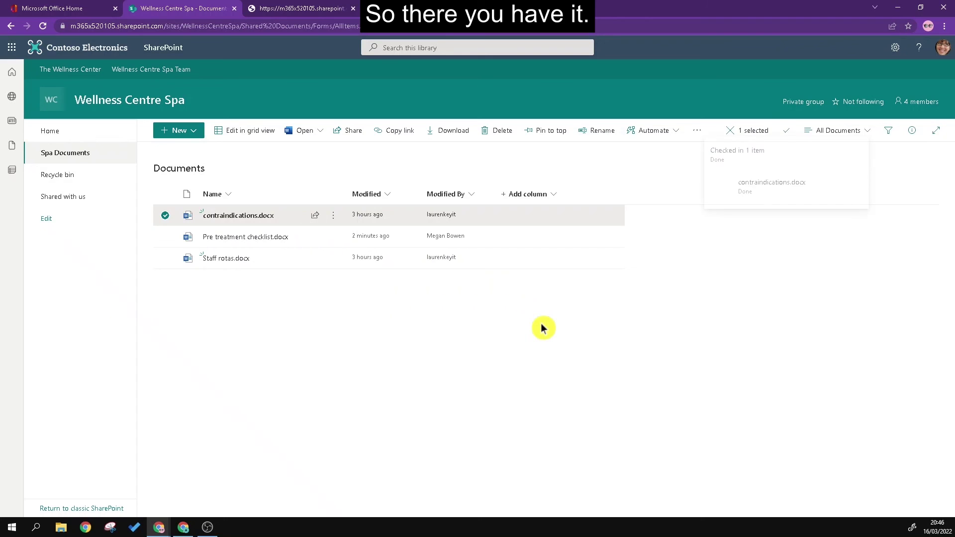